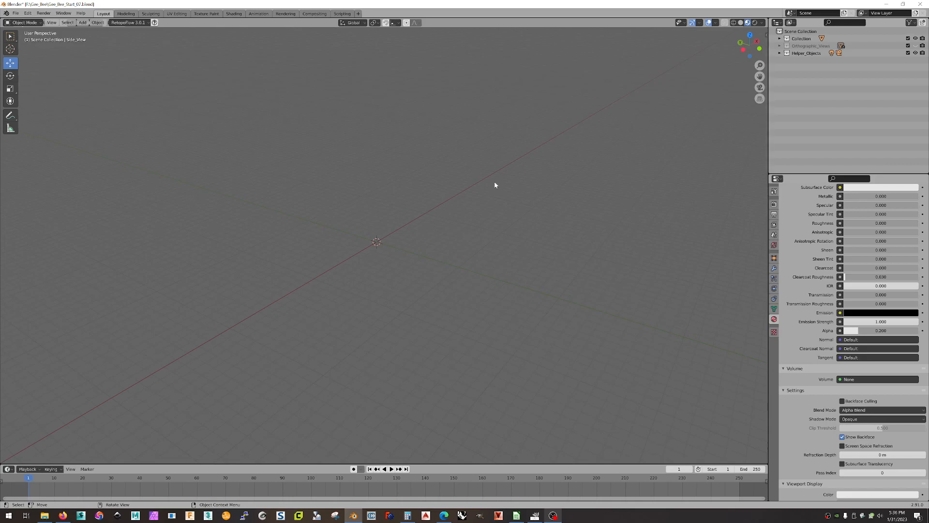
Add a Plane mesh at the world origin, then orbit and zoom to view it.
left_click(83, 23)
mouse_move(97, 31)
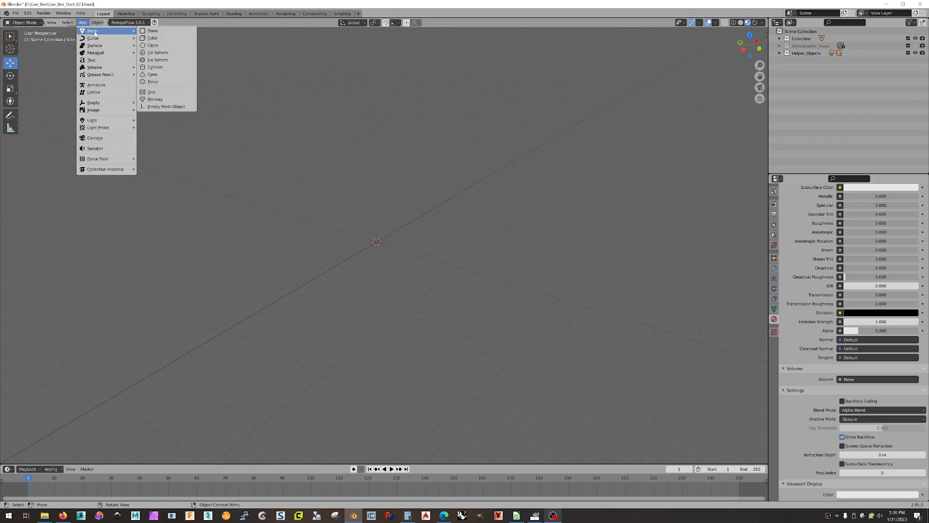
left_click(168, 32)
middle_click_drag(419, 242, 413, 289)
scroll(390, 239, "up", 5)
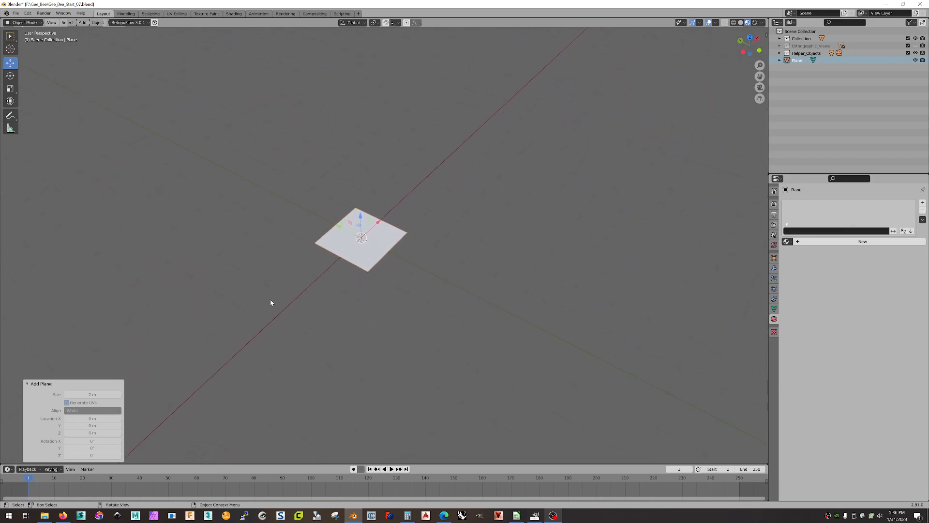
left_click(193, 292)
mouse_move(359, 310)
middle_mouse_down()
mouse_move(378, 311)
mouse_move(355, 312)
middle_mouse_up()
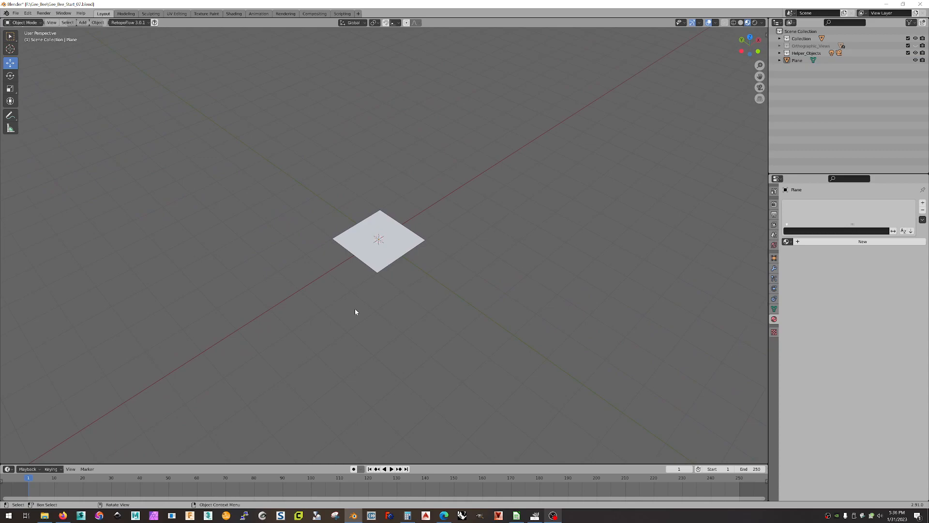
Open the Gee_Bee folder on New Volume (F:) and select Front_View_01.png to check its size.
left_click(45, 516)
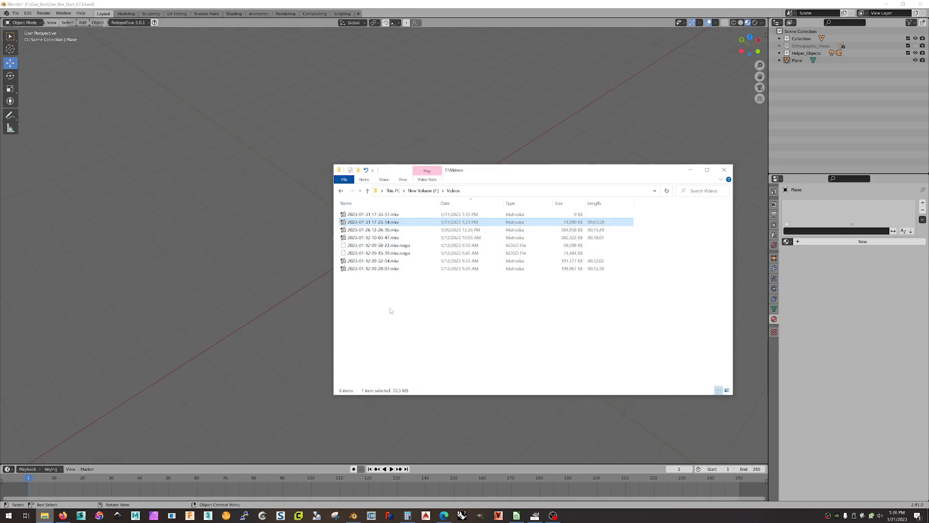
left_click(417, 192)
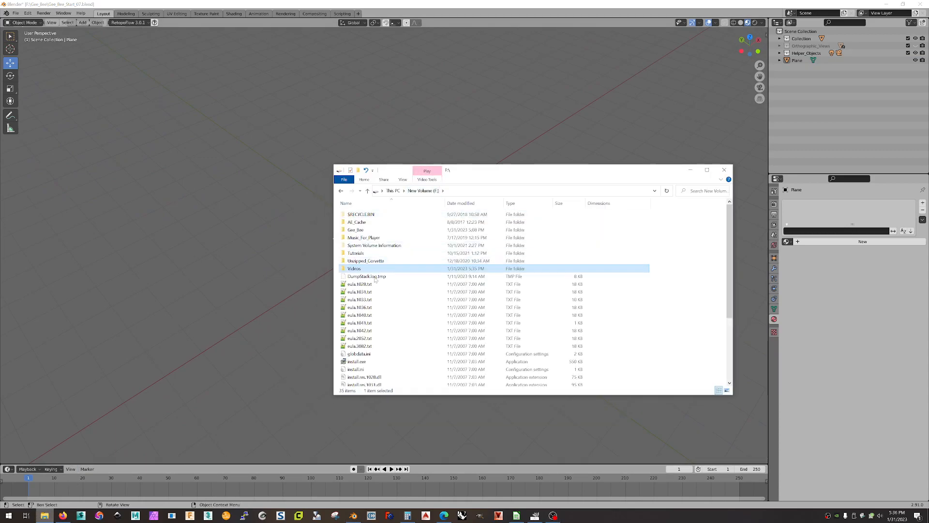
double_click(364, 231)
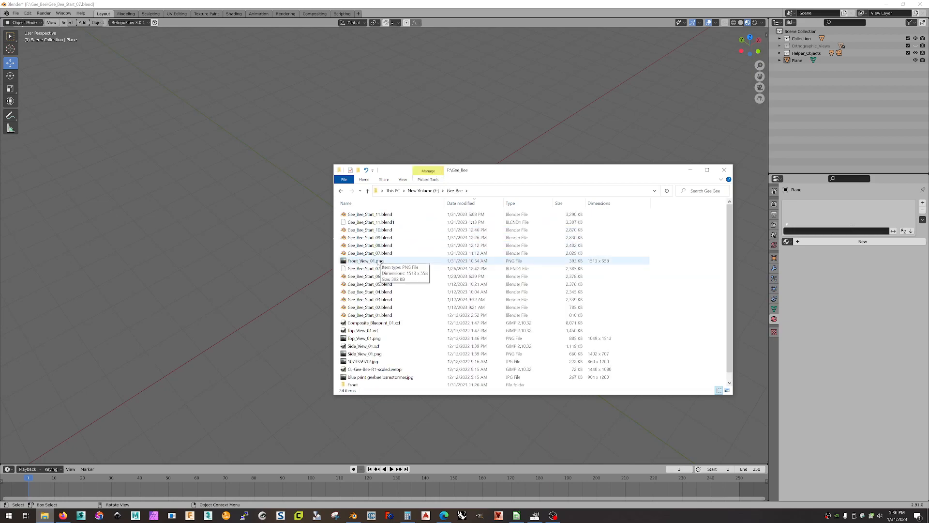
left_click(370, 263)
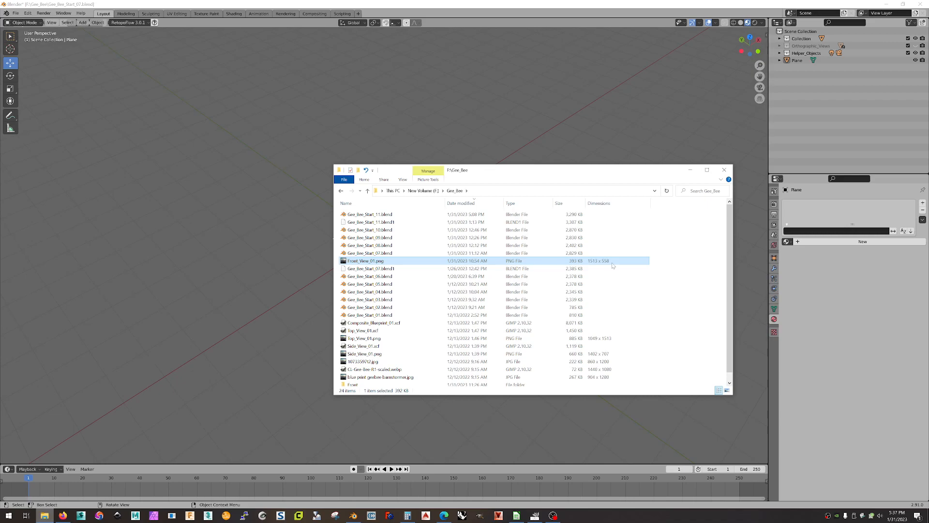
left_click(666, 260)
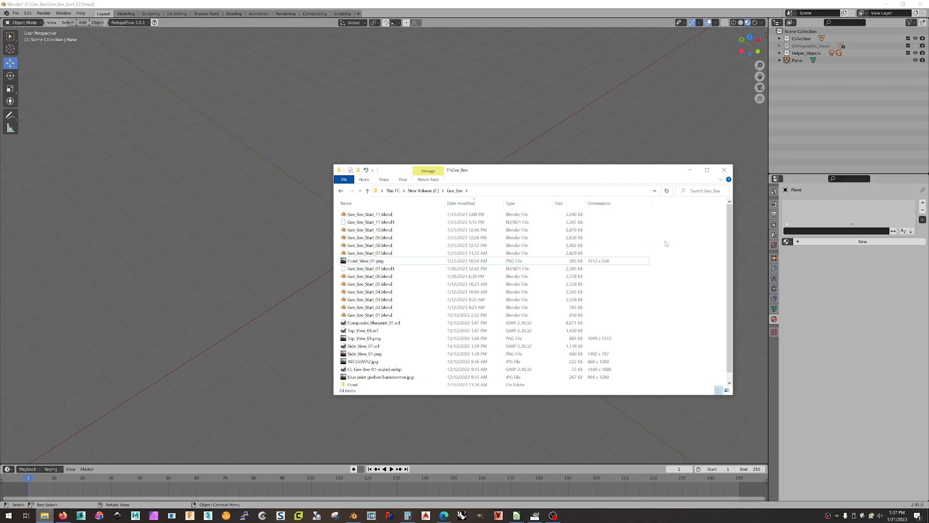
Show the Gee_Bee files as Medium icons, then switch back to the Details view.
right_click(665, 243)
mouse_move(688, 246)
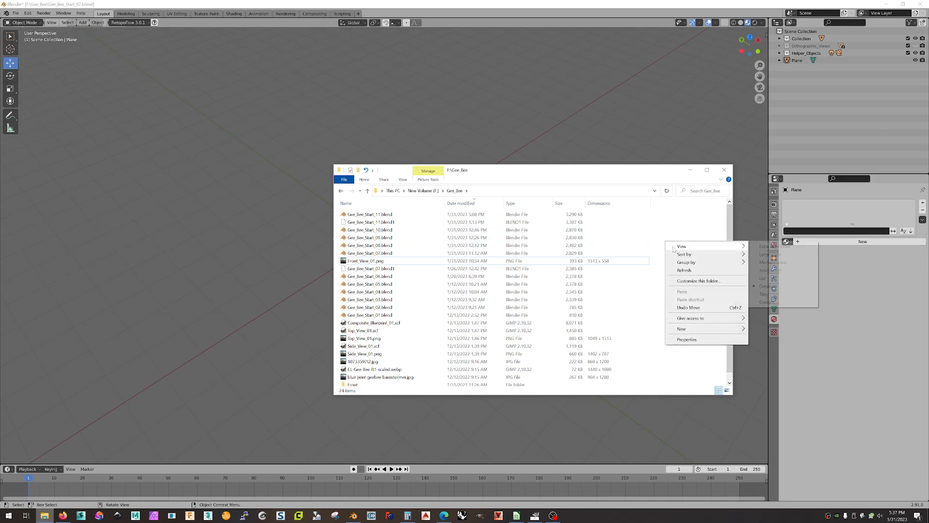
left_click(764, 262)
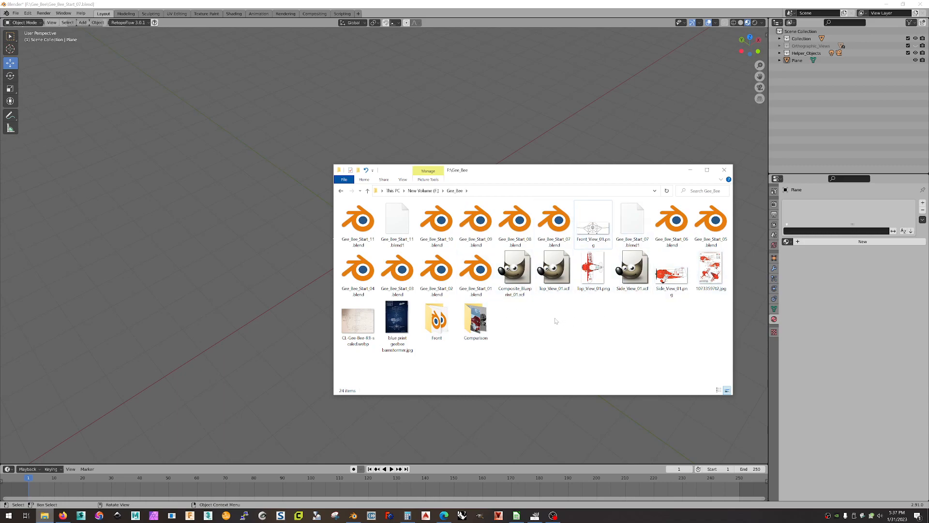
right_click(523, 319)
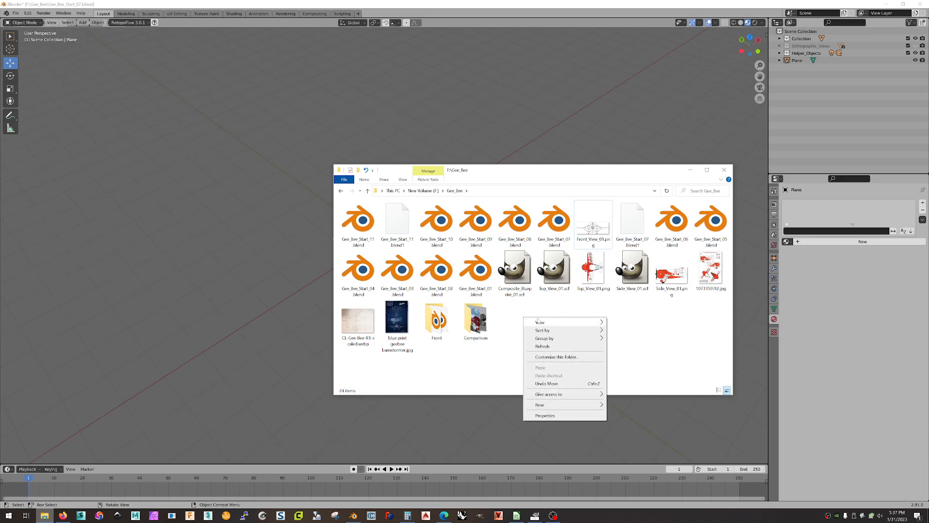
mouse_move(547, 322)
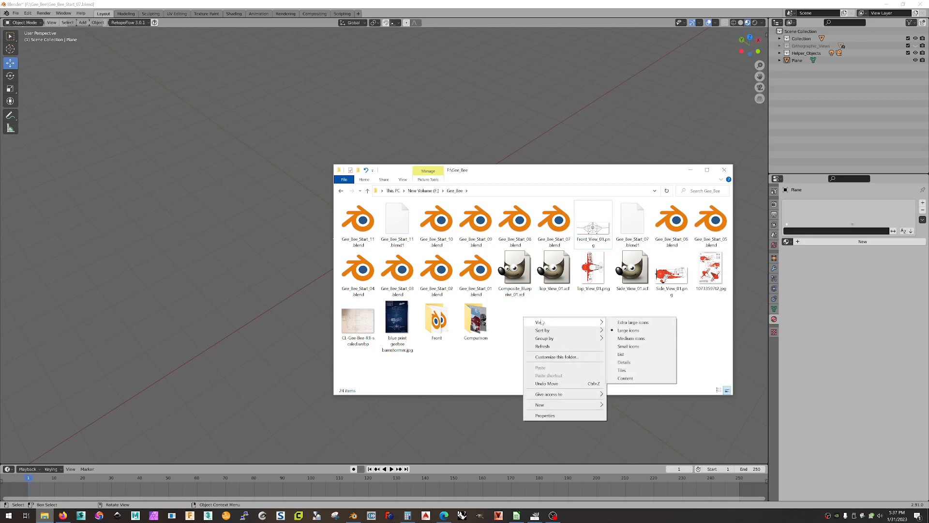
left_click(624, 362)
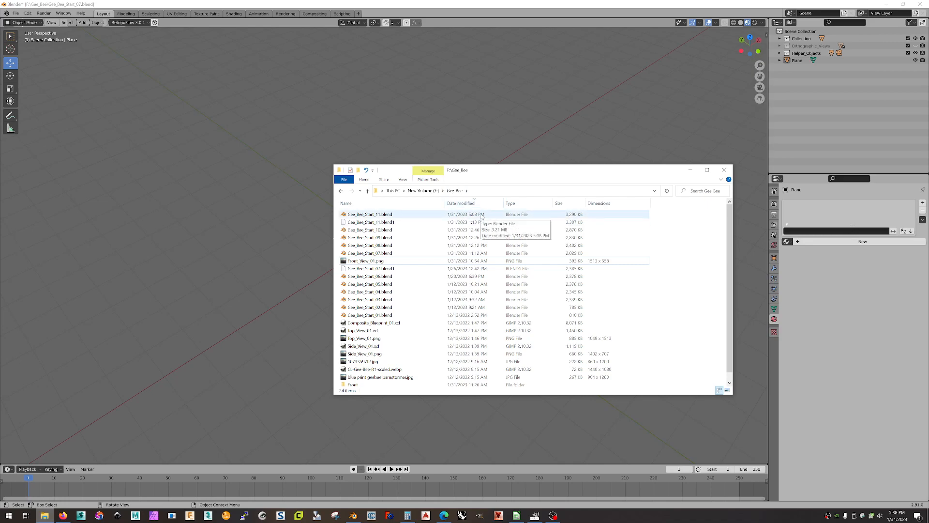
Select Front_View_01.png and bring up the column choices from the Dimensions header.
left_click(592, 264)
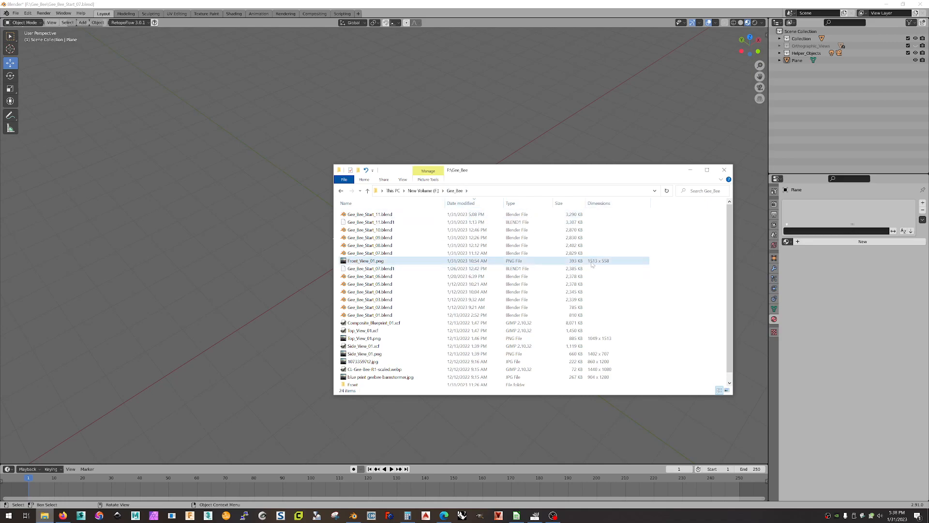
right_click(675, 248)
mouse_move(746, 253)
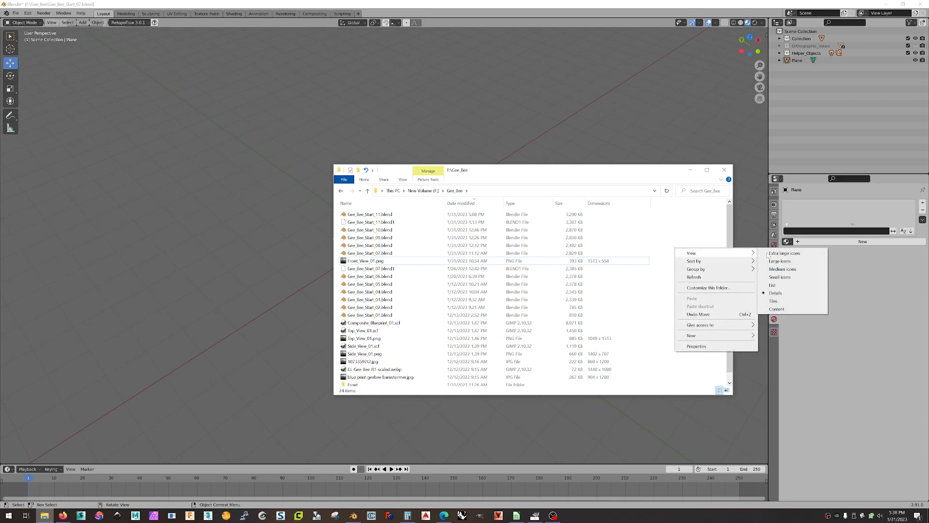
left_click(674, 228)
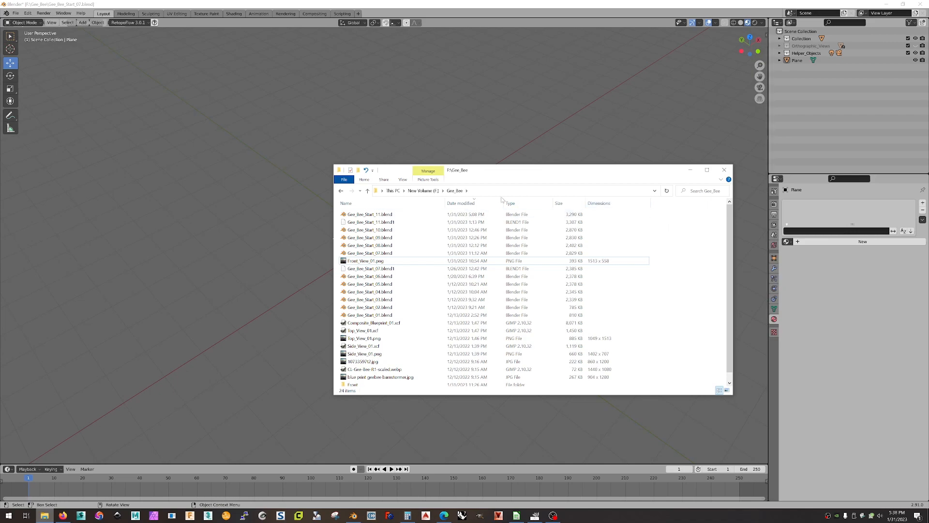
right_click(630, 205)
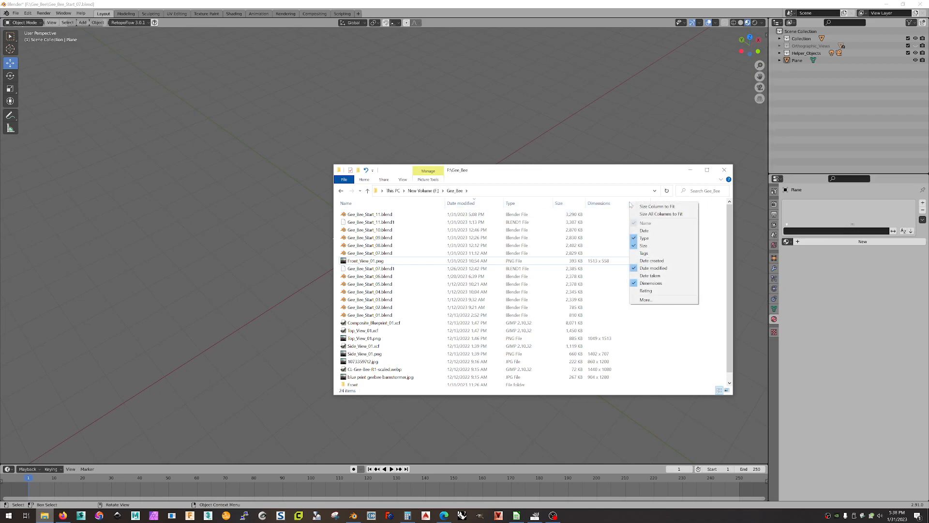
left_click(647, 300)
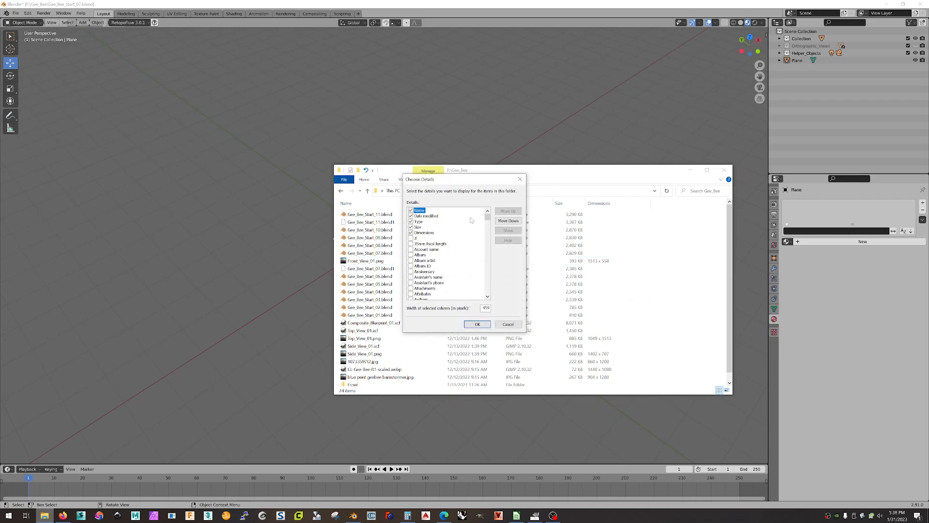
mouse_move(488, 218)
left_mouse_down()
mouse_move(487, 293)
mouse_move(487, 209)
left_mouse_up()
left_click_drag(488, 220, 490, 242)
scroll(410, 208, "up", 1)
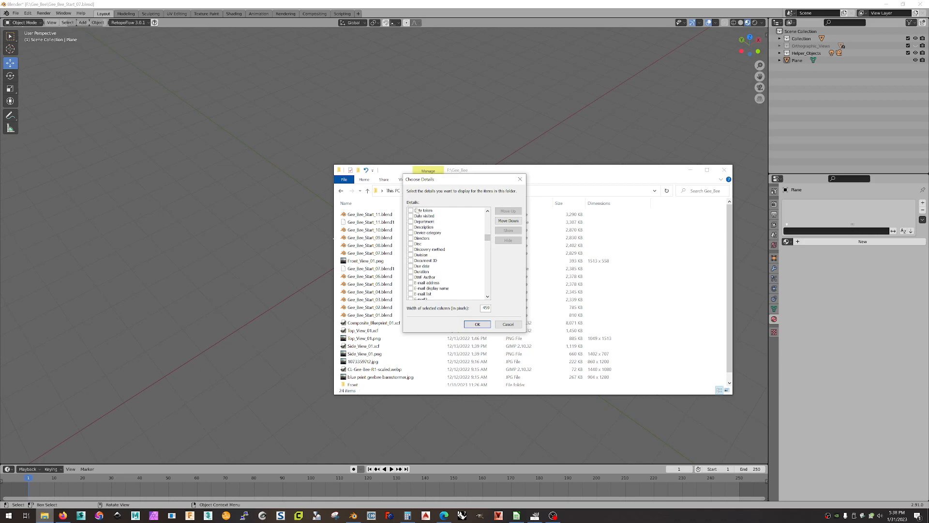
left_click(486, 325)
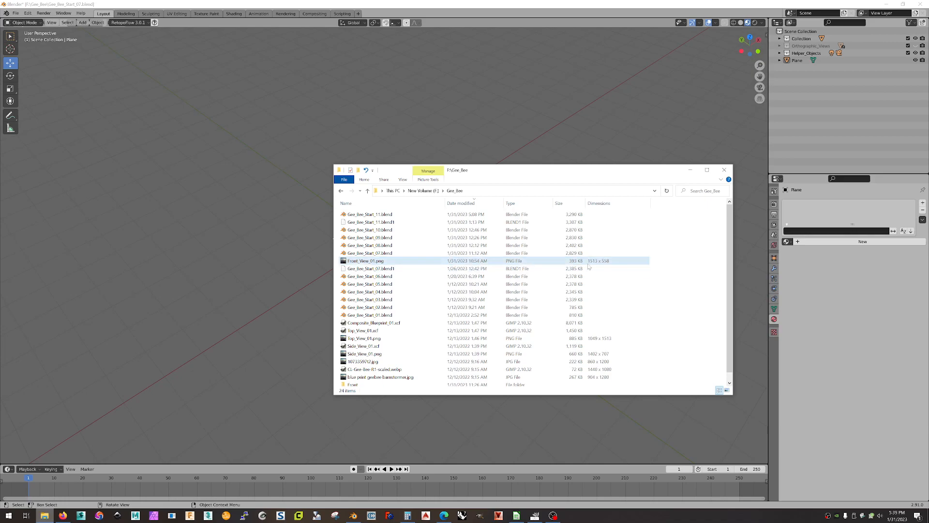
Back in Blender, uniformly scale the plane to 1.633 with the Scale tool.
left_click(692, 170)
middle_click_drag(543, 174, 481, 244)
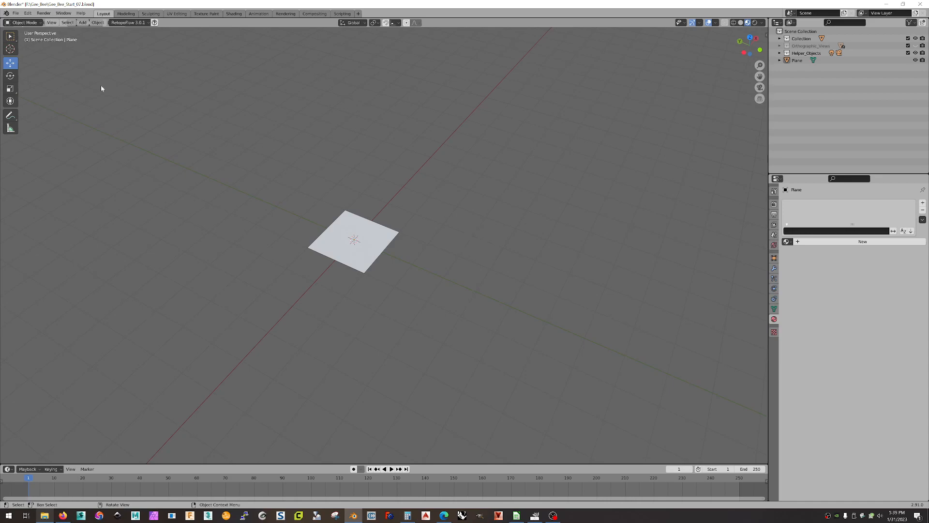
left_click(11, 89)
left_click(368, 234)
left_click_drag(379, 220, 404, 218)
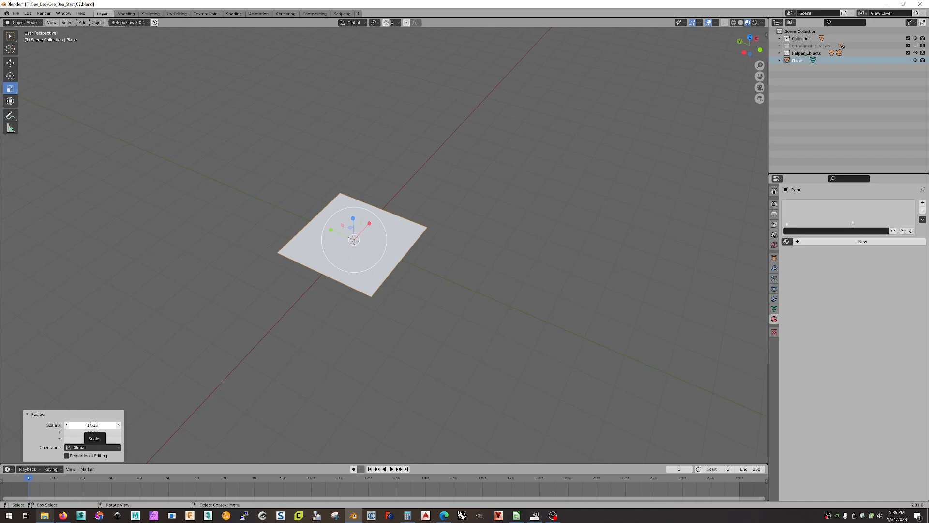
left_click(92, 423)
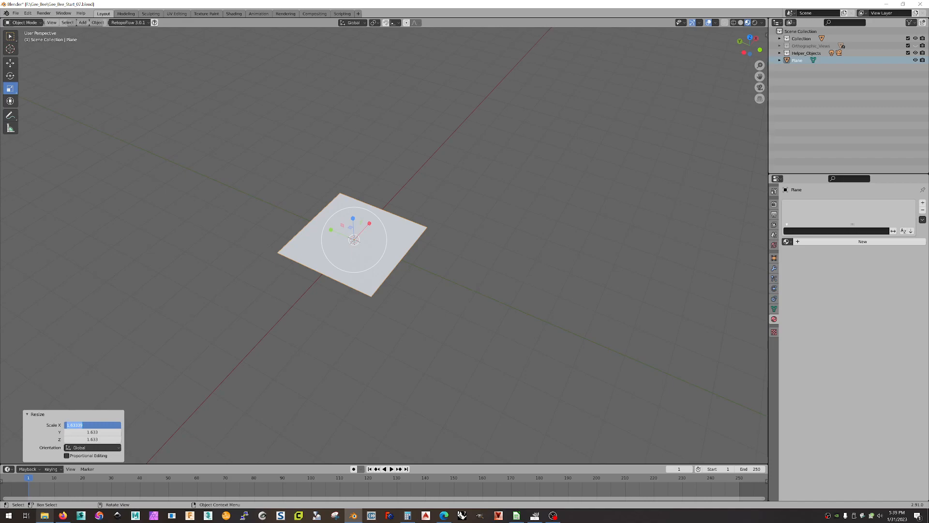
Set the plane's Y scale to 15.13 and X scale to 5.58, then zoom out over it.
left_click(83, 433)
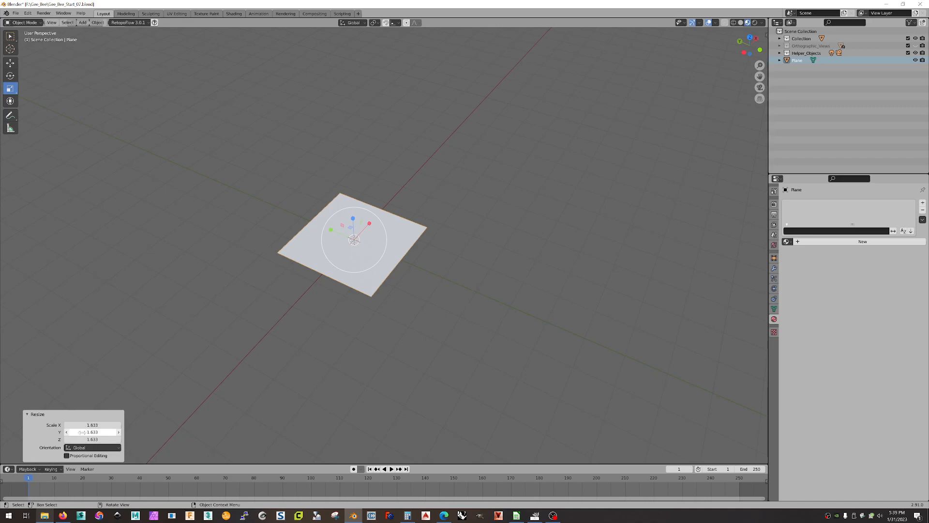
left_click(82, 432)
key("BackSpace")
key("Return")
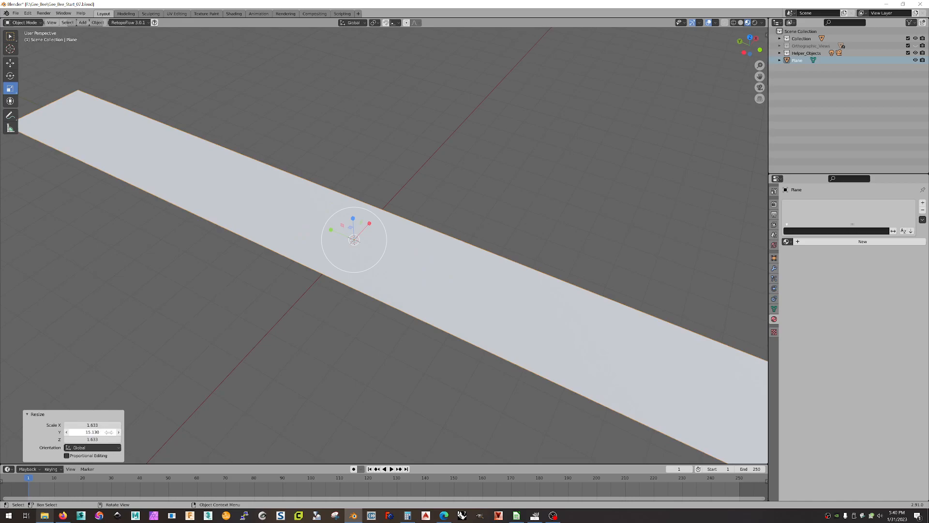
double_click(104, 425)
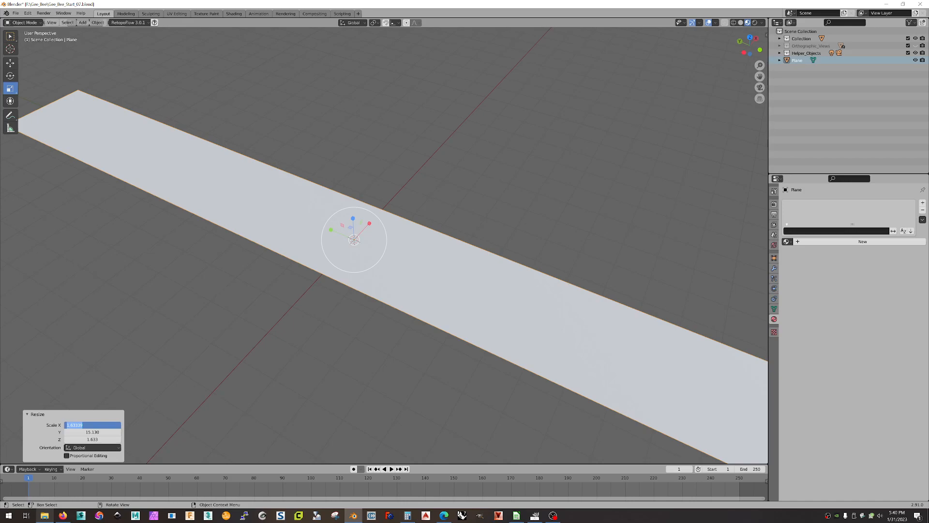
type("5.58")
key("Return")
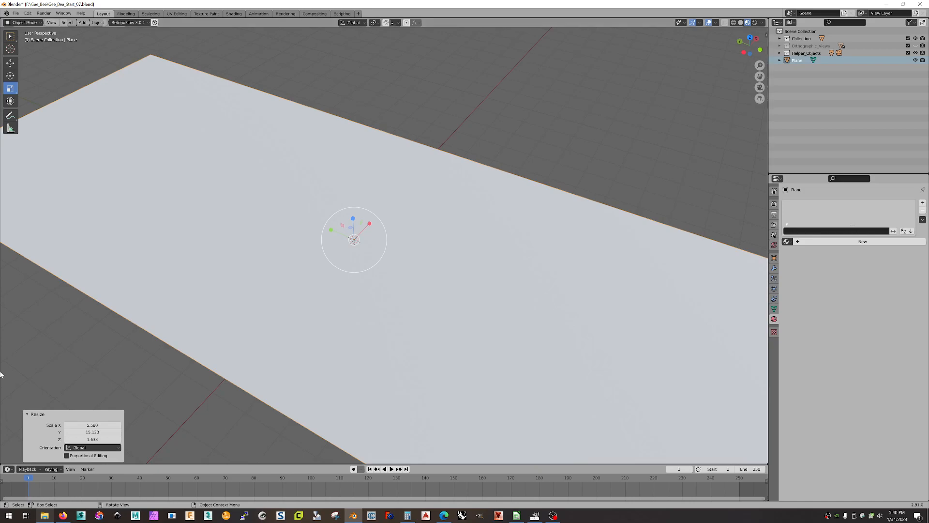
scroll(446, 230, "down", 5)
mouse_move(484, 164)
middle_mouse_down()
mouse_move(507, 187)
mouse_move(479, 150)
mouse_move(478, 159)
middle_mouse_up()
Select the plane, undo an unwanted rescale, and give it a new material, Material.004.
left_click(478, 160)
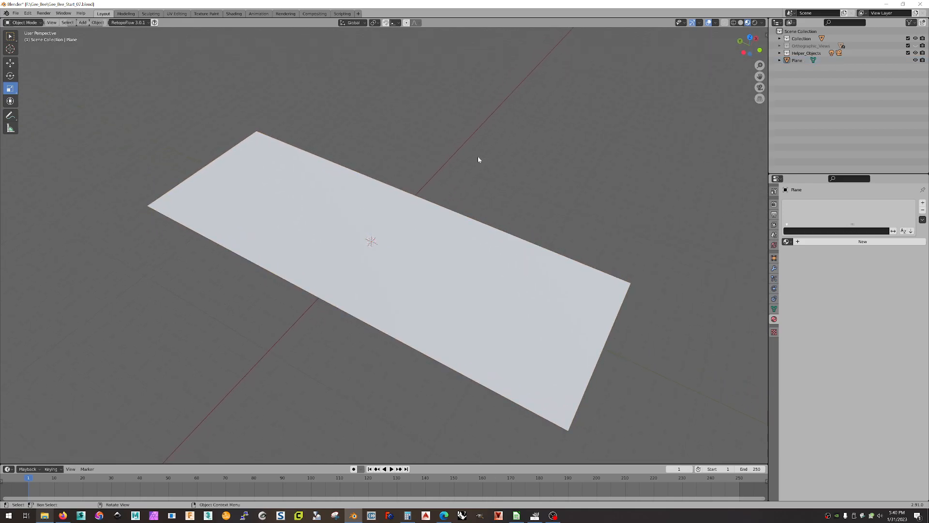
left_click(397, 233)
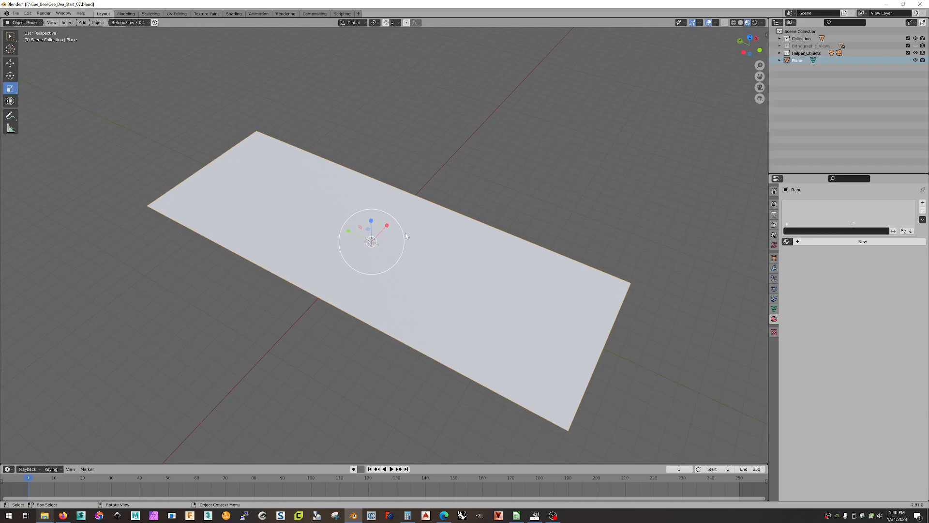
left_click_drag(404, 231, 429, 210)
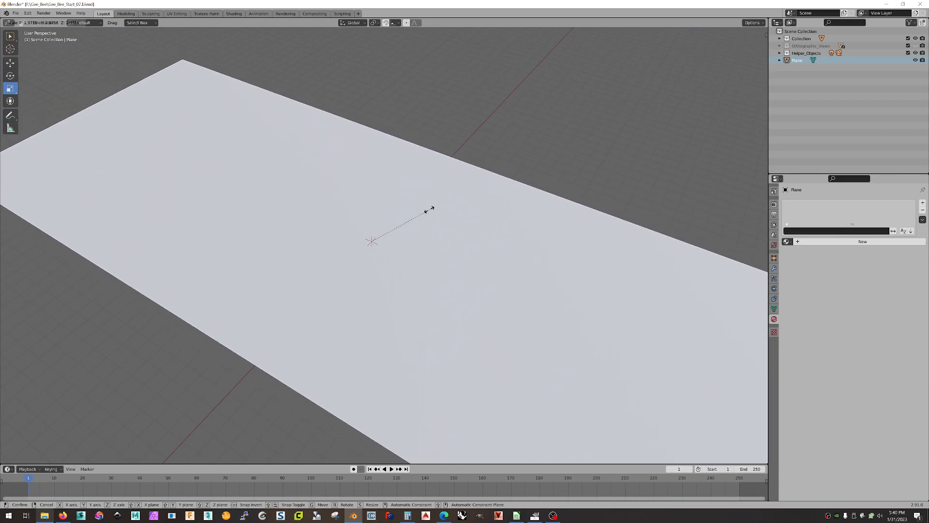
key("ctrl+z")
middle_click_drag(393, 187, 471, 171)
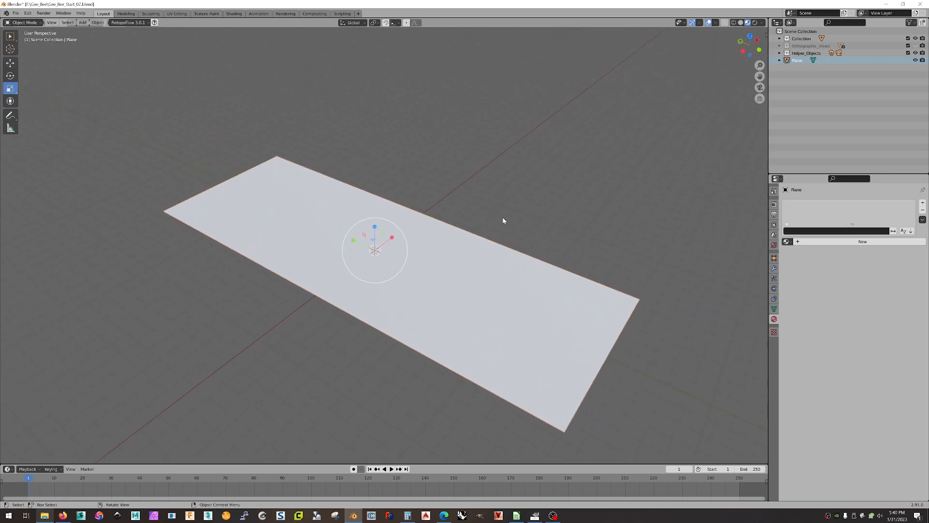
left_click(805, 242)
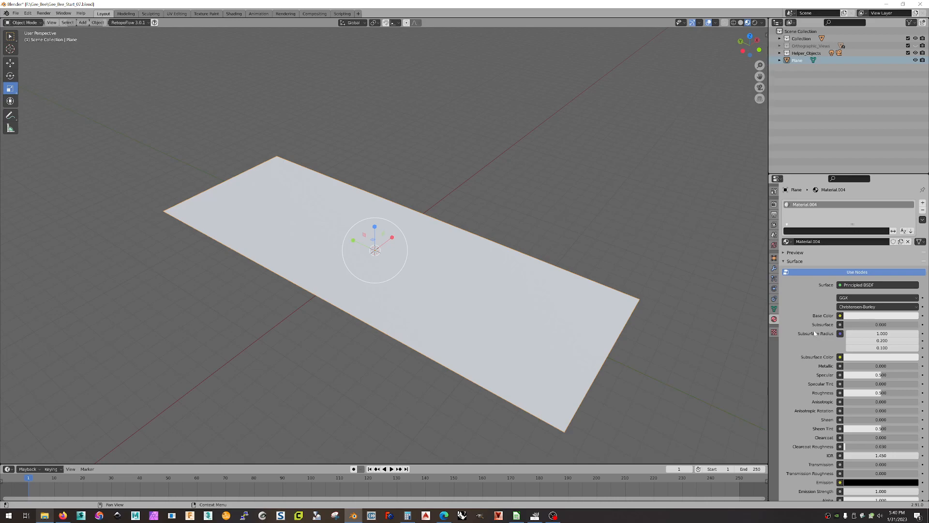
Connect an Image Texture to the material's Base Color and start browsing for its image.
left_click(840, 315)
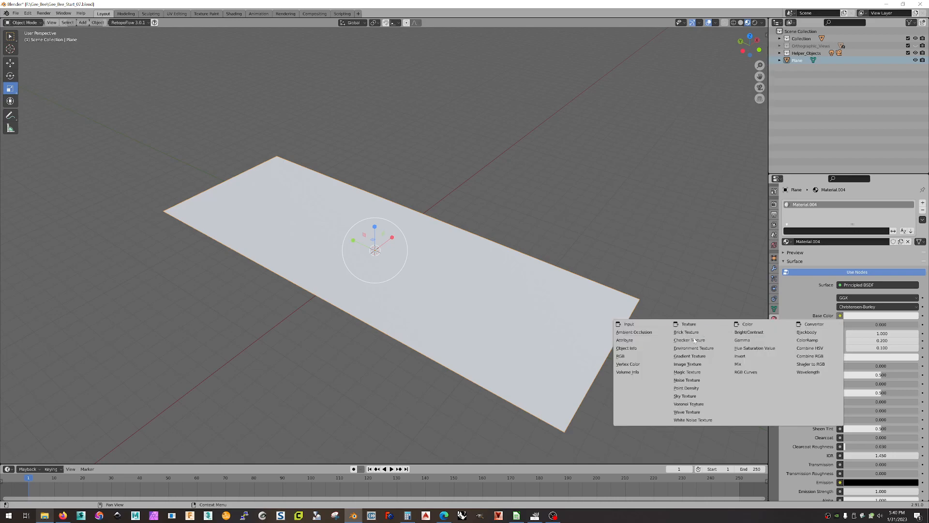
left_click(692, 365)
left_click(894, 325)
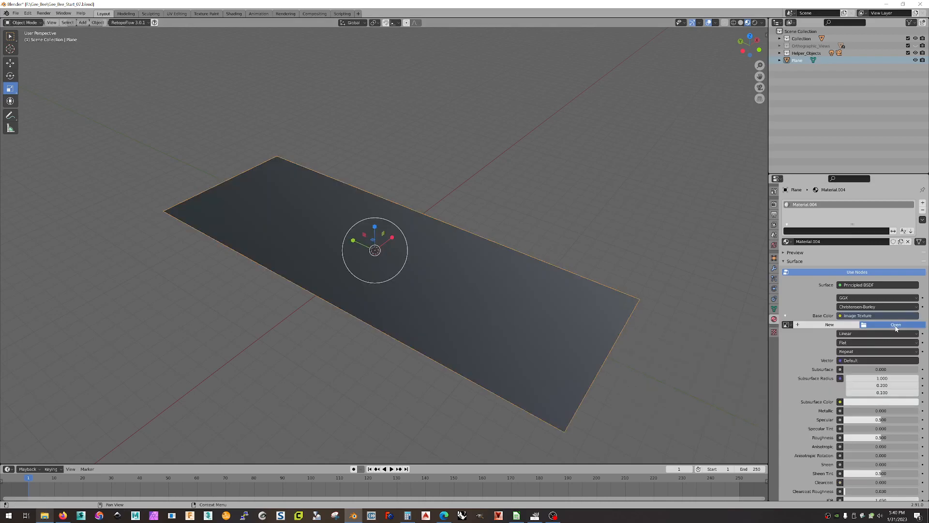
Load Front_View_01.png as the plane's texture and orbit to inspect the blueprint.
left_click(392, 203)
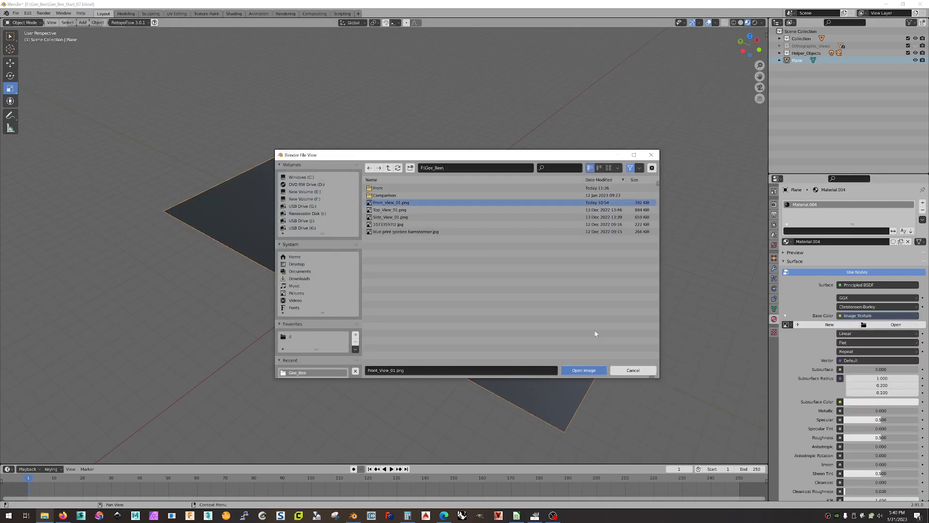
left_click(584, 370)
middle_click_drag(493, 204, 551, 197)
scroll(520, 188, "down", 2)
scroll(489, 188, "up", 1)
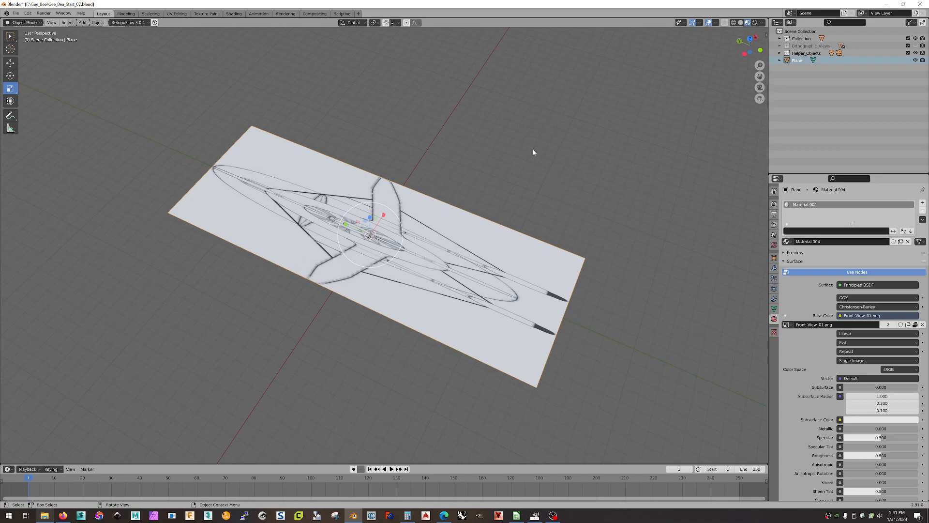
middle_click_drag(547, 199, 535, 203)
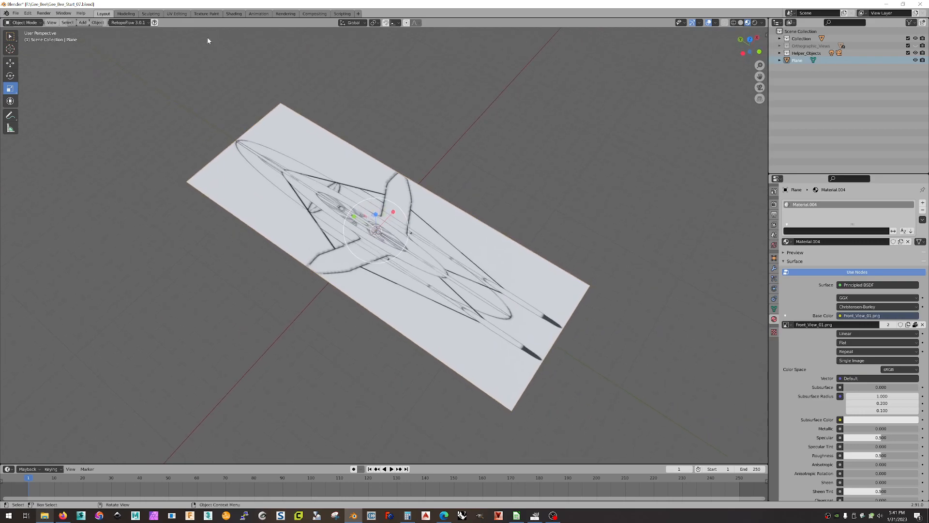
Open the UV Editing workspace, keep Material Preview shading, and enable UV Sync Selection.
left_click(177, 14)
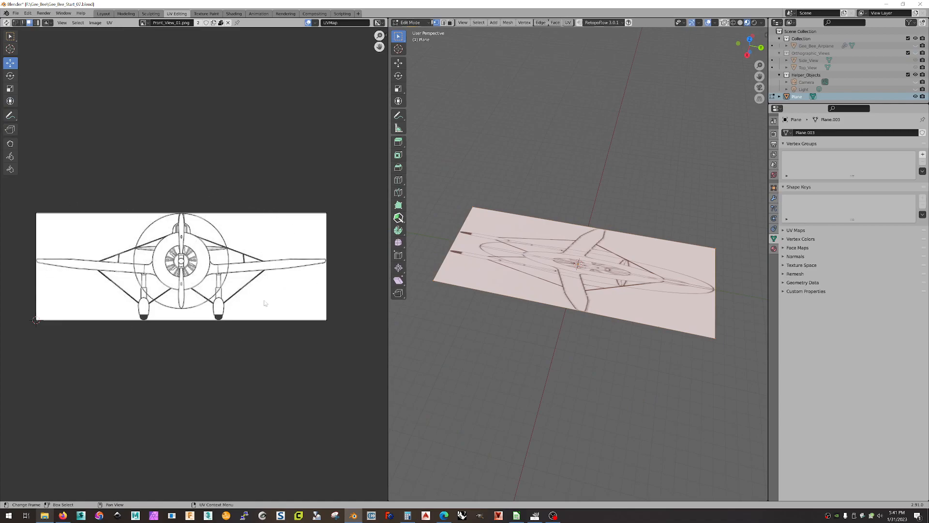
middle_click_drag(464, 252, 506, 236)
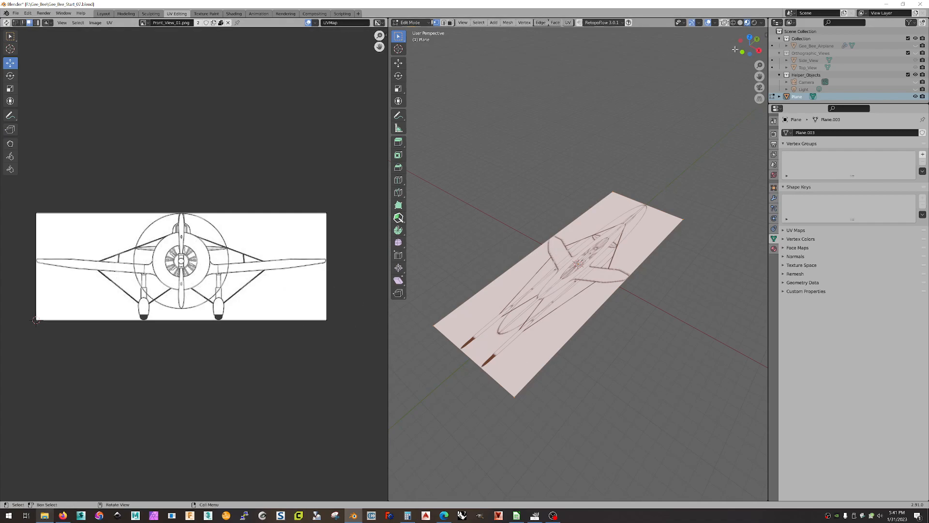
left_click(740, 23)
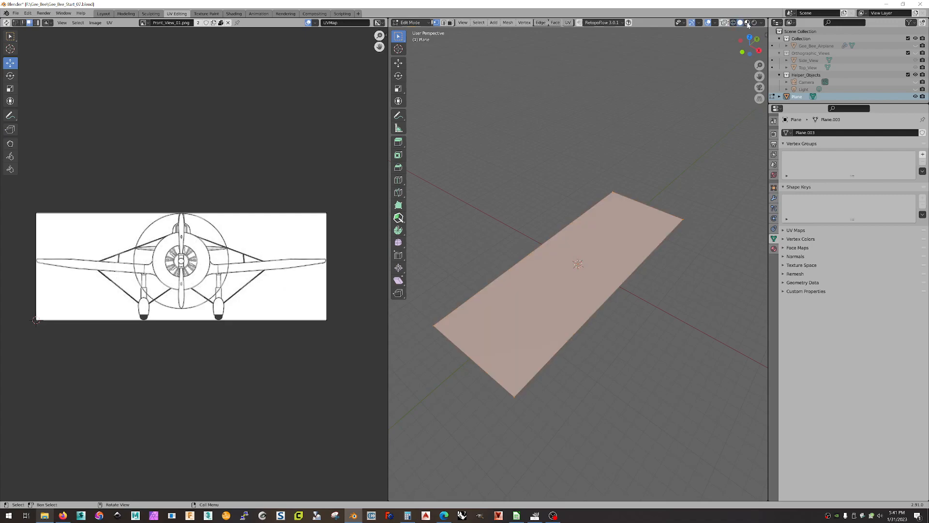
left_click(748, 22)
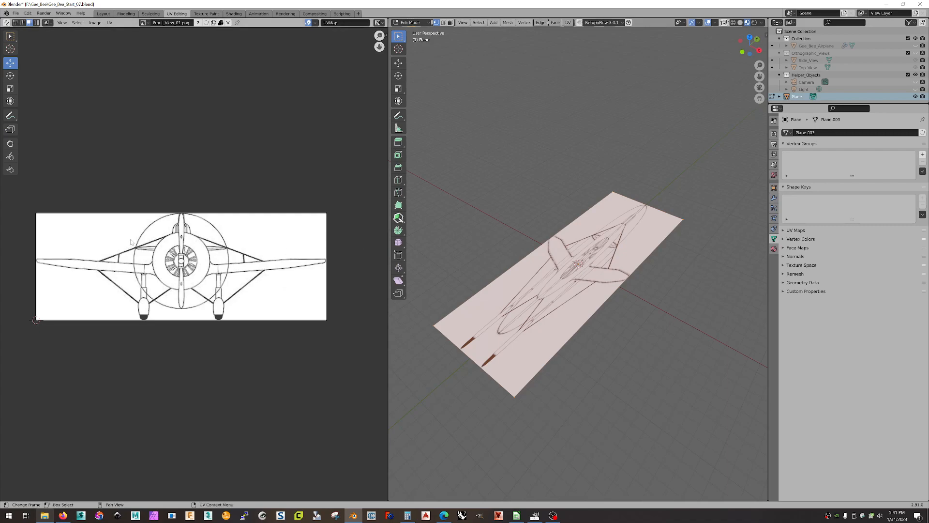
left_click(7, 23)
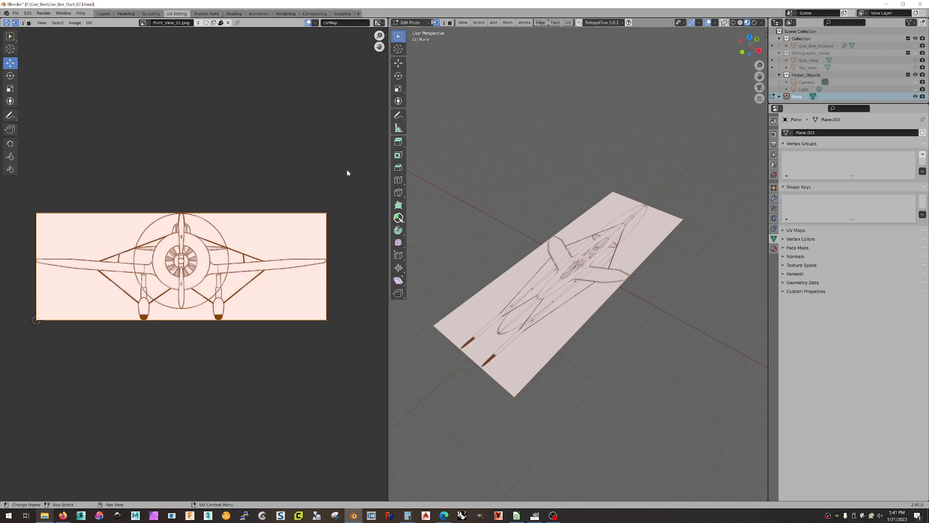
Enable Constrain to Image Bounds in the UV menu, then select only the top-right UV vertex.
left_click(73, 23)
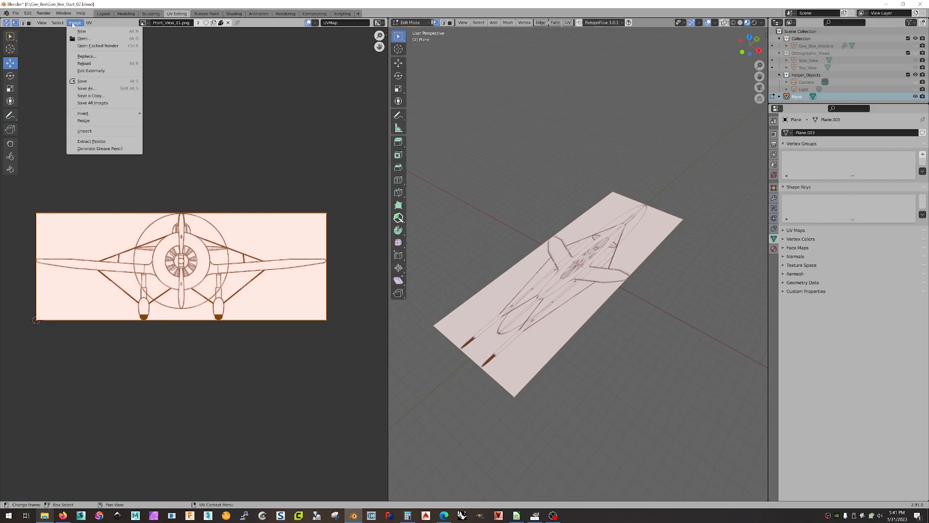
mouse_move(89, 24)
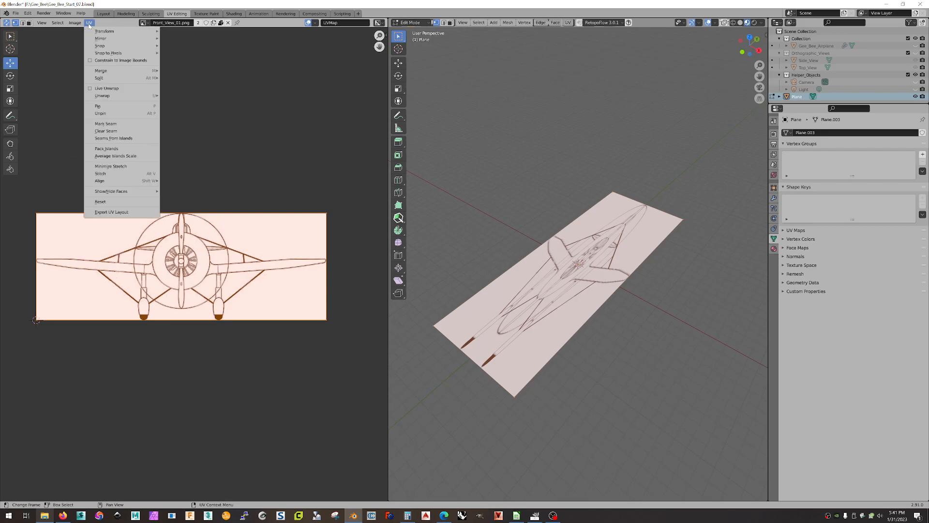
left_click(106, 60)
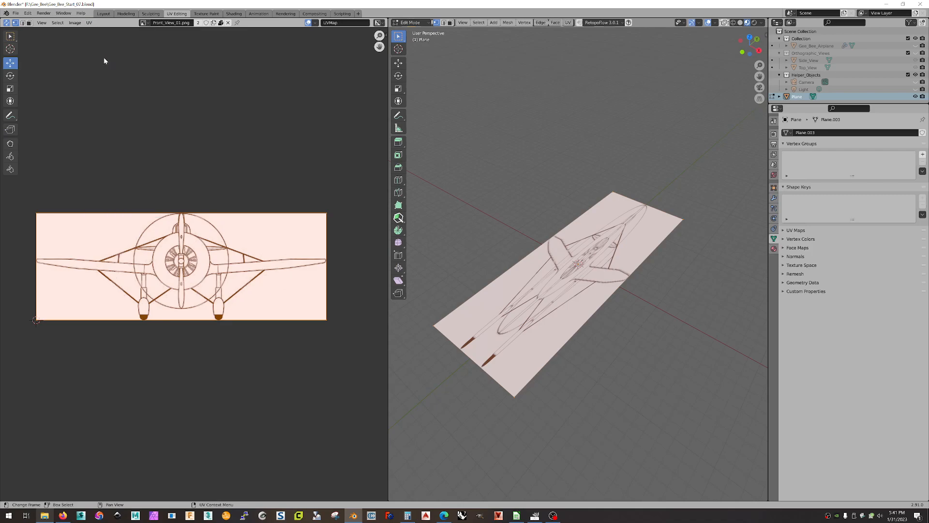
left_click(89, 23)
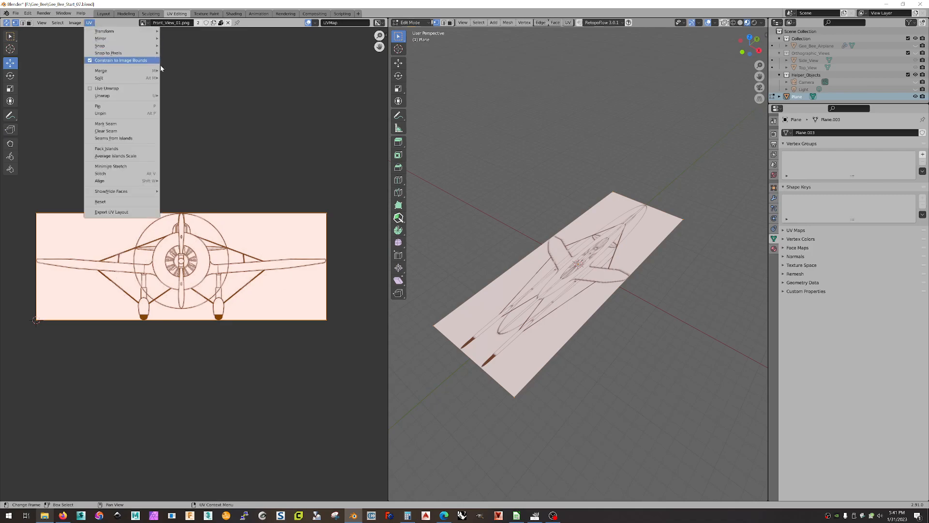
key("alt+a")
left_click(326, 213)
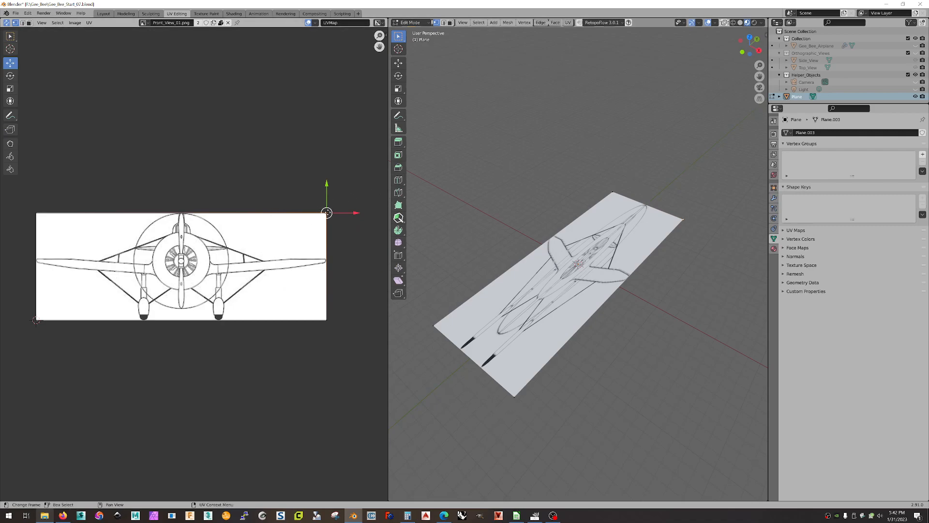
Drag the plane's UV corners out to the corners of Front_View_01.png.
left_click_drag(327, 212, 200, 308)
left_click_drag(13, 295, 70, 349)
left_click_drag(40, 321, 327, 213)
left_click_drag(292, 238, 340, 330)
left_click_drag(198, 308, 36, 320)
left_click_drag(141, 248, 33, 206)
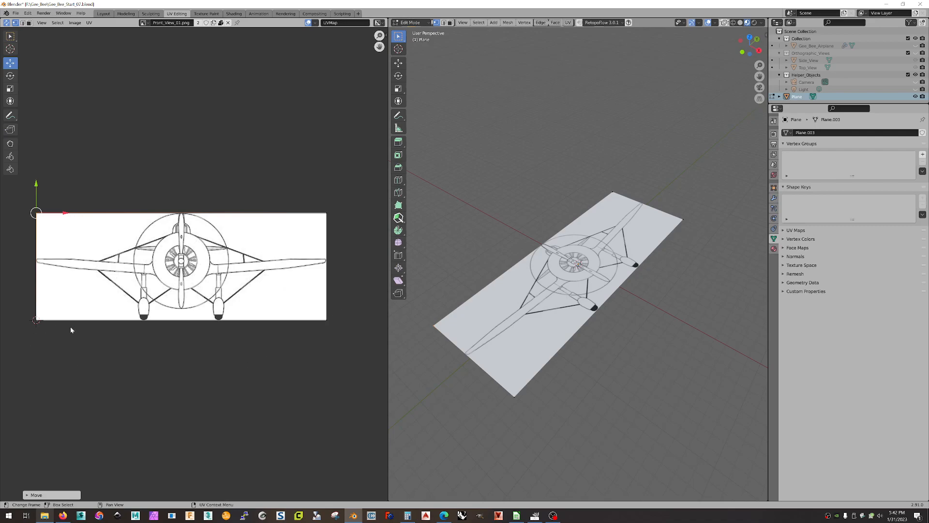
middle_click_drag(664, 246, 489, 274)
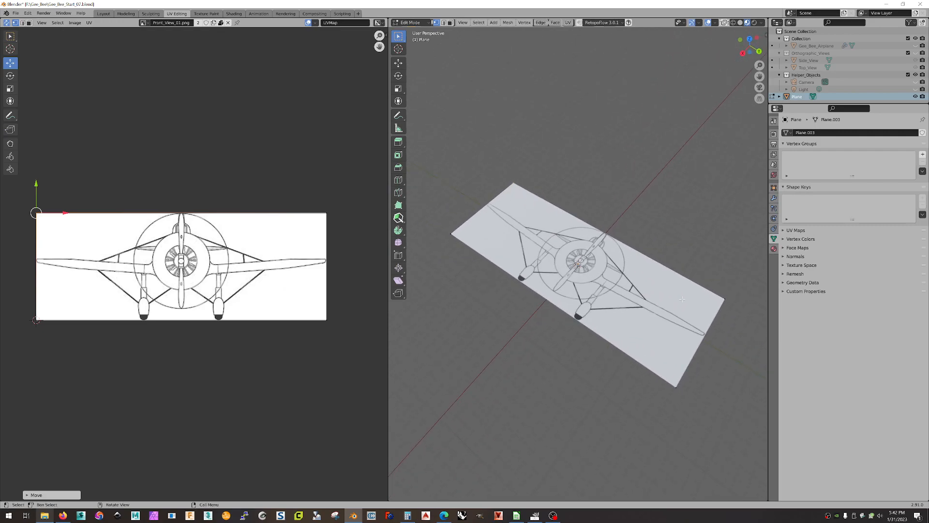
Raise the top UV edge to the image's top border, then deselect it.
left_click(310, 229)
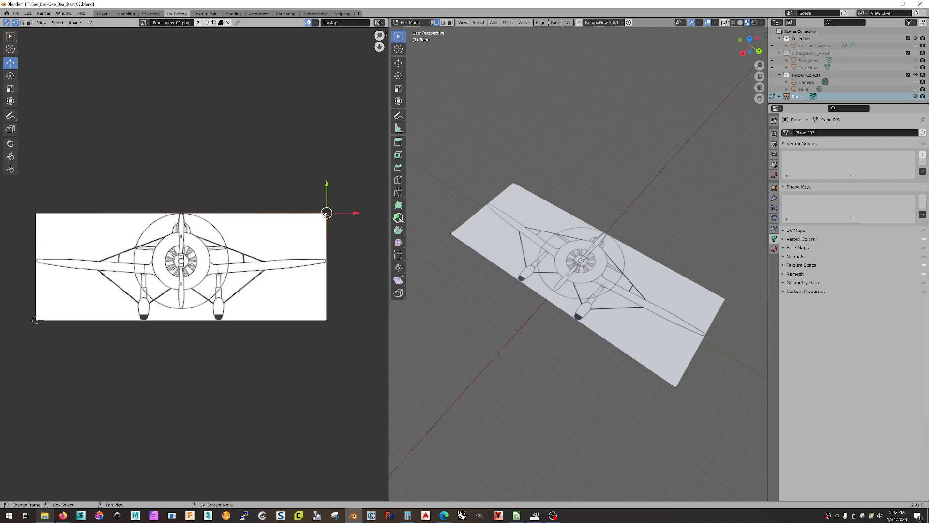
left_click_drag(42, 191, 341, 218)
left_click_drag(181, 185, 190, 255)
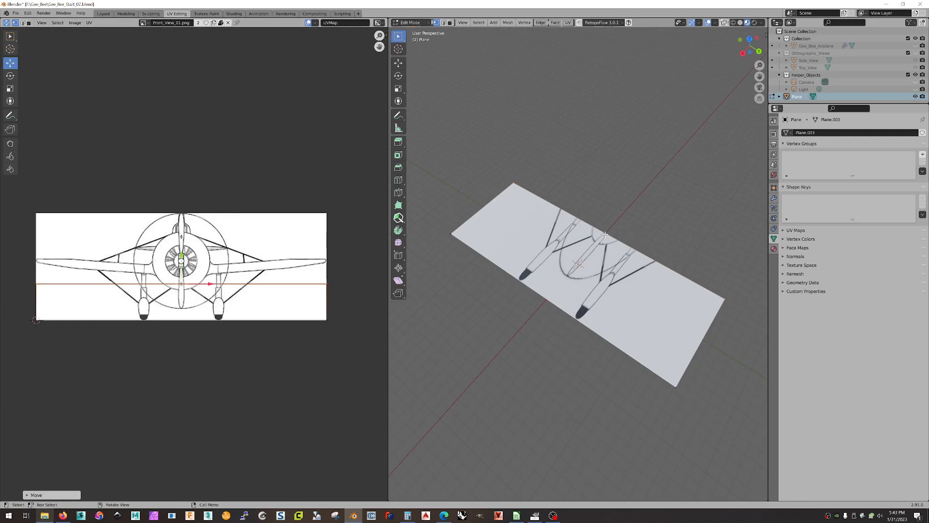
left_click_drag(185, 258, 193, 183)
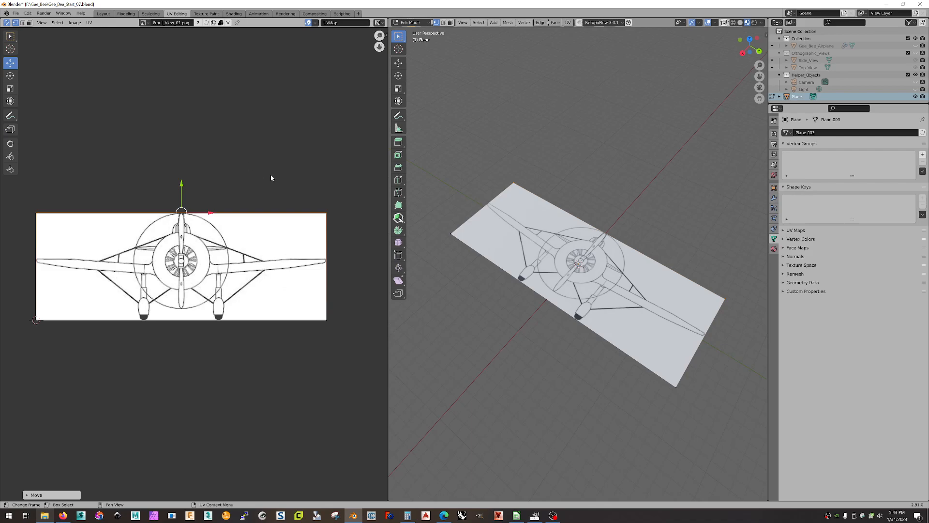
left_click(293, 174)
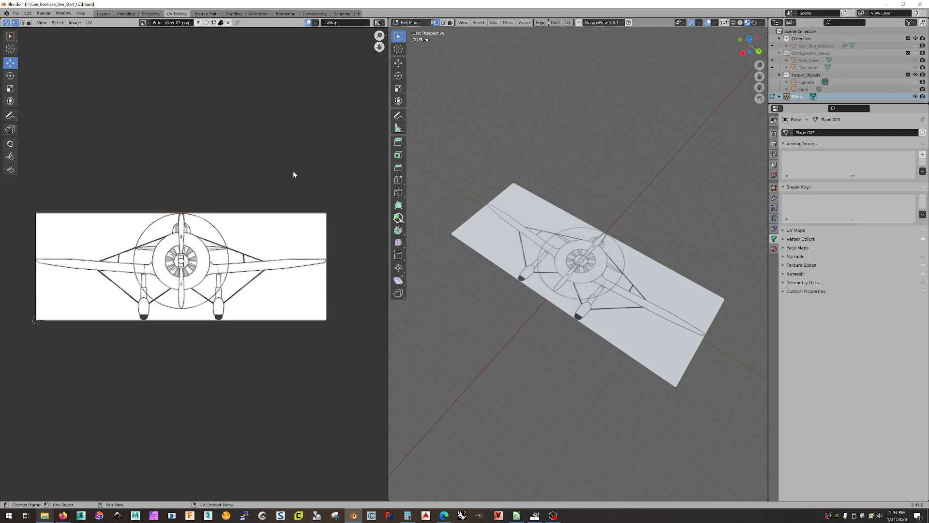
Return to the Layout workspace and briefly toggle the Orthographic_Views reference planes.
left_click(104, 14)
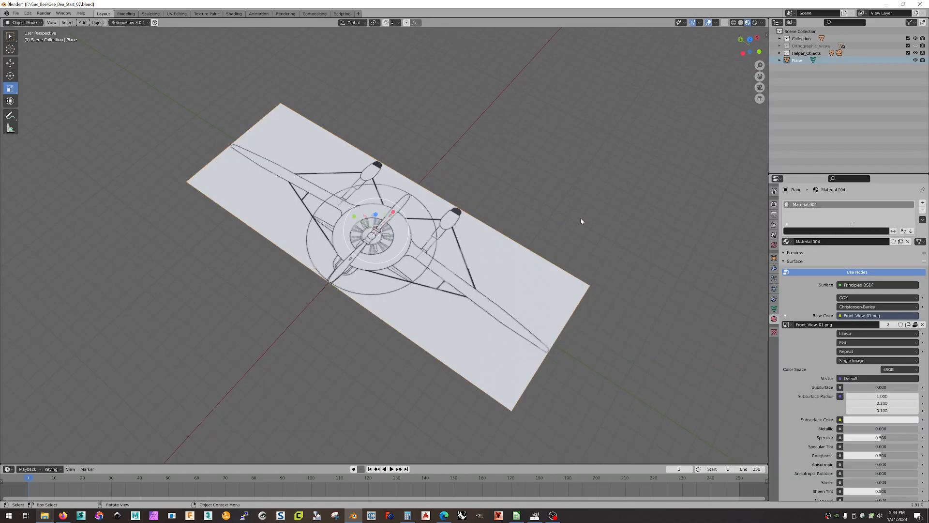
middle_click_drag(553, 230, 564, 213)
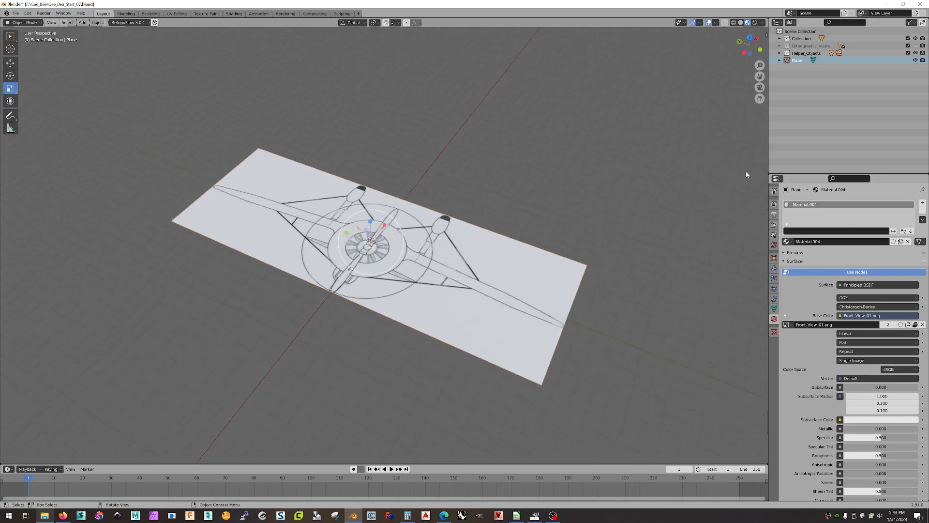
left_click(915, 46)
left_click(915, 46)
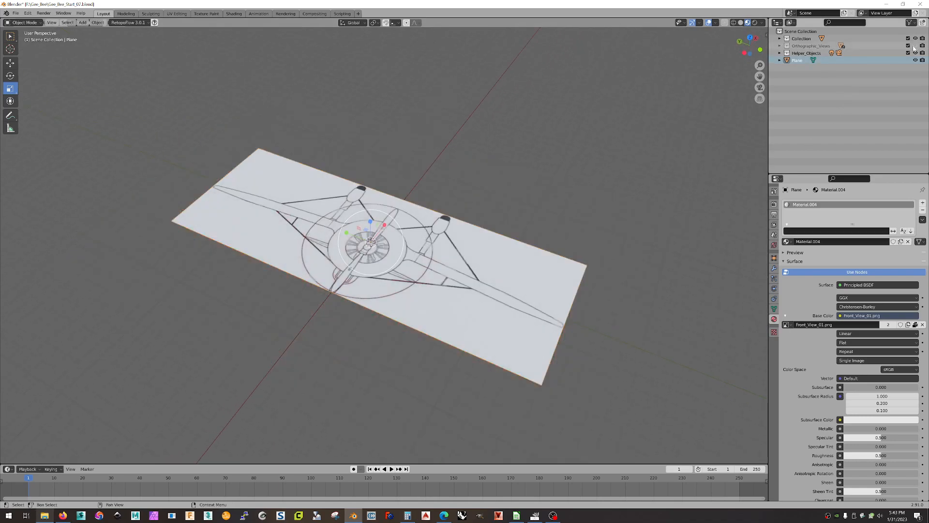
Rotate the front-view plane upright with a 90° rotation angle.
left_click(10, 75)
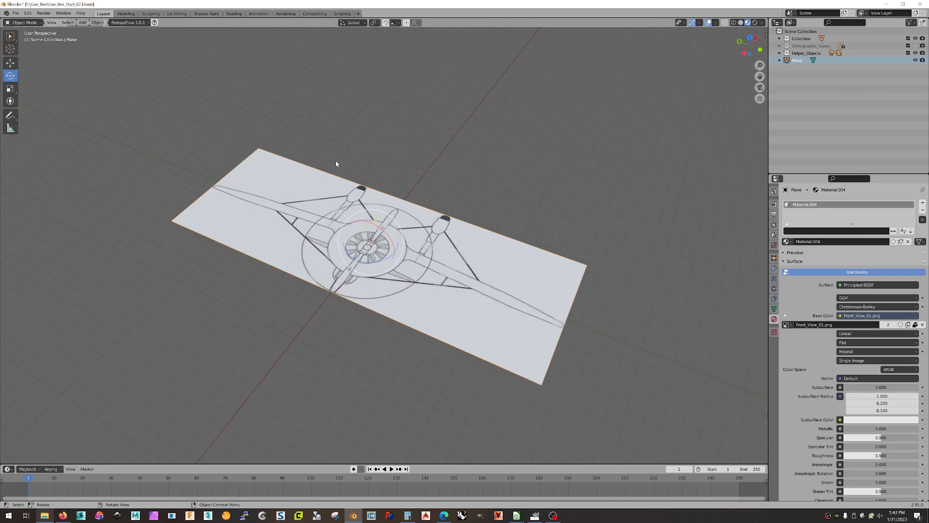
left_click_drag(360, 246, 373, 225)
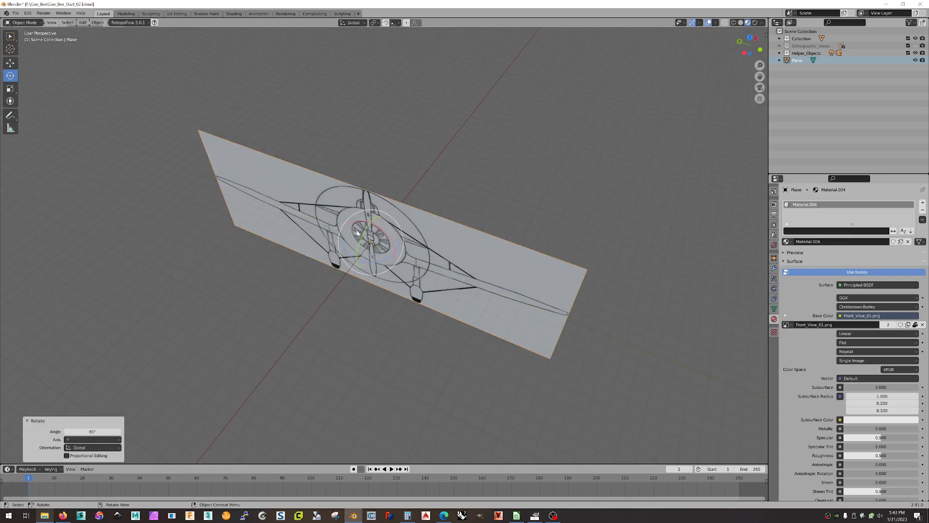
left_click(92, 431)
type("90")
key("Return")
middle_click_drag(429, 341, 439, 318)
middle_click_drag(399, 376, 338, 346)
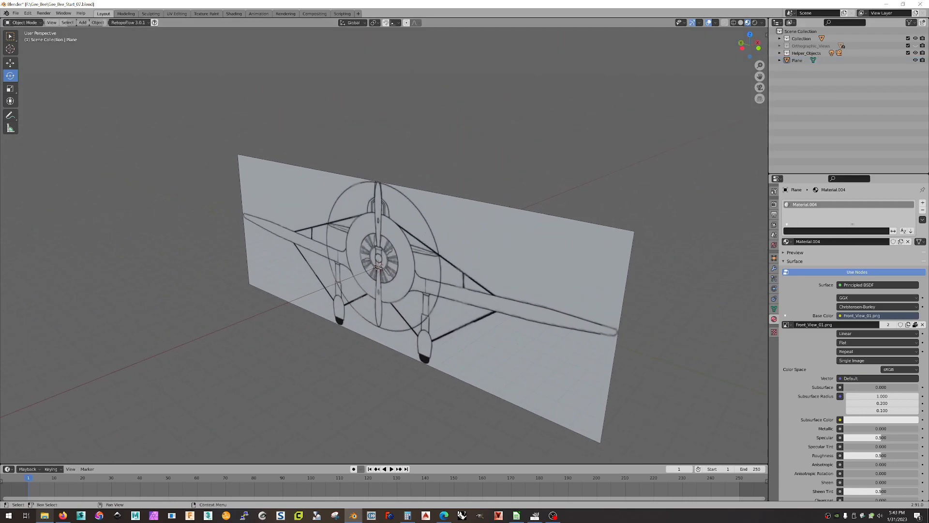
Show the Orthographic_Views reference planes and select the front-view plane.
left_click(916, 45)
middle_click_drag(548, 207, 303, 194)
left_click(322, 193)
left_click(10, 63)
mouse_move(551, 237)
middle_mouse_down()
mouse_move(571, 249)
mouse_move(539, 243)
middle_mouse_up()
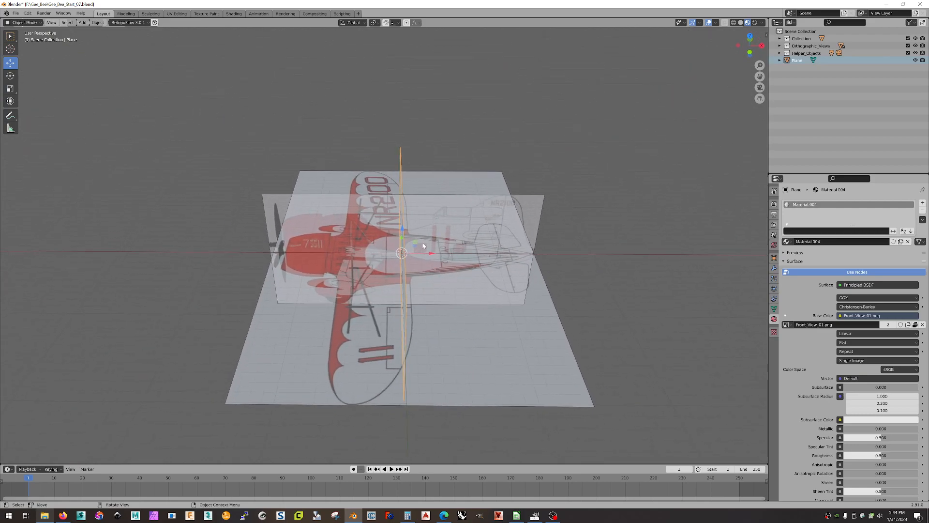
Slide the front plane left along X and scale it up to 1.323.
left_click_drag(434, 256, 388, 252)
middle_click_drag(450, 324, 477, 270)
left_click(10, 88)
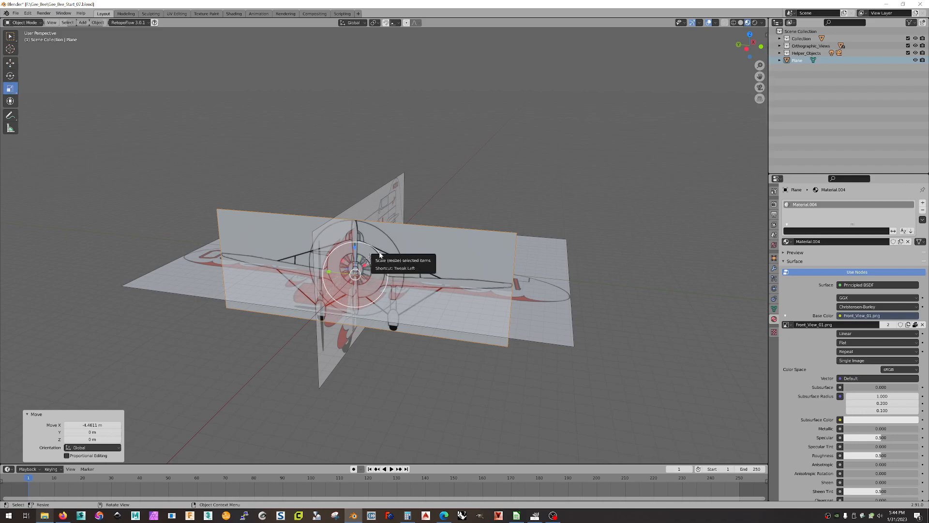
left_click_drag(380, 252, 412, 244)
middle_click_drag(421, 156, 483, 148)
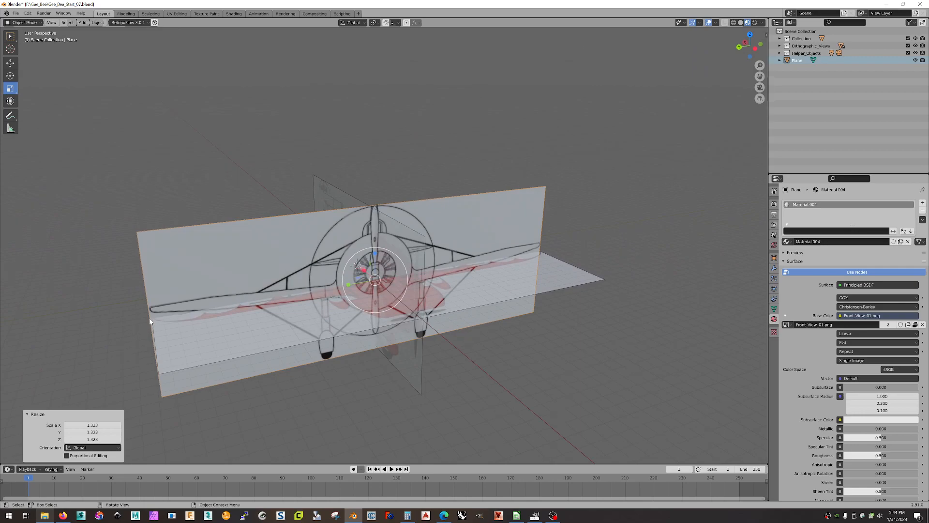
Move the front plane to -0.15641 m on Y.
middle_click_drag(633, 224, 611, 233)
left_click(15, 62)
left_click_drag(332, 278, 325, 278)
middle_click_drag(659, 239, 581, 215)
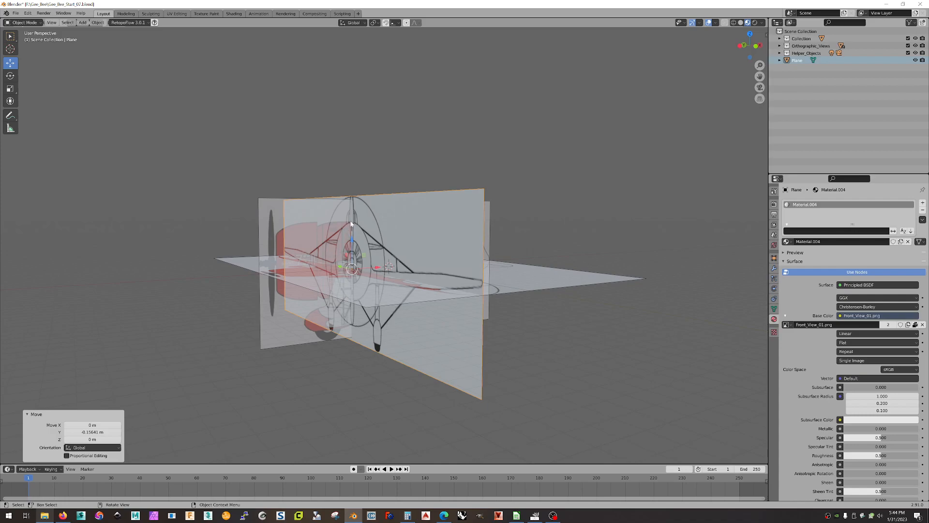
mouse_move(419, 231)
middle_mouse_down()
mouse_move(403, 231)
mouse_move(428, 228)
mouse_move(398, 227)
mouse_move(430, 230)
middle_mouse_up()
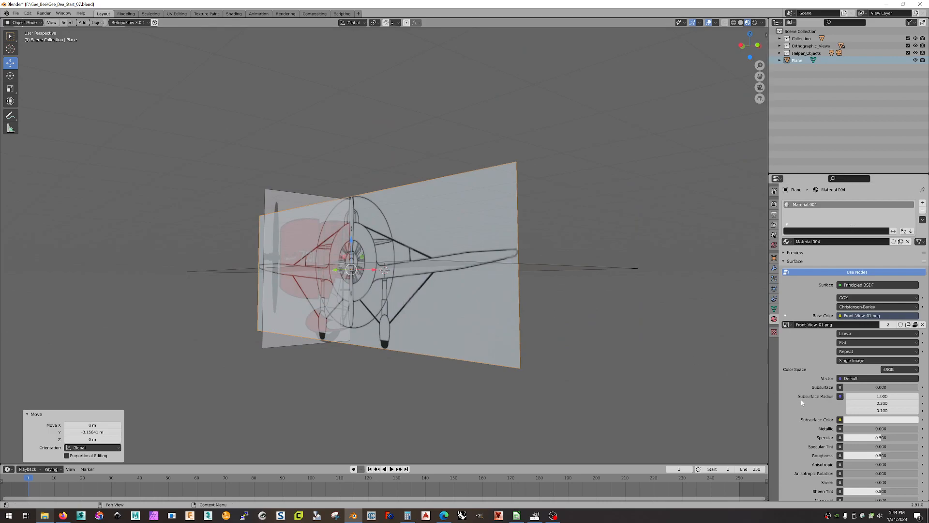
Set the front plane material's IOR to 0 and Alpha to 0.2.
scroll(819, 334, "down", 6)
scroll(819, 334, "down", 1)
left_click_drag(880, 302, 845, 319)
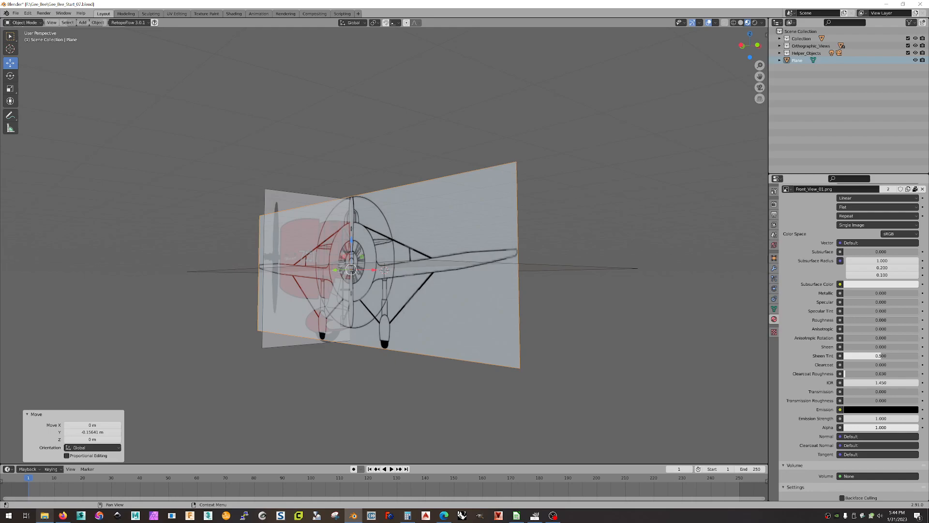
left_click_drag(879, 382, 844, 382)
scroll(883, 398, "down", 5)
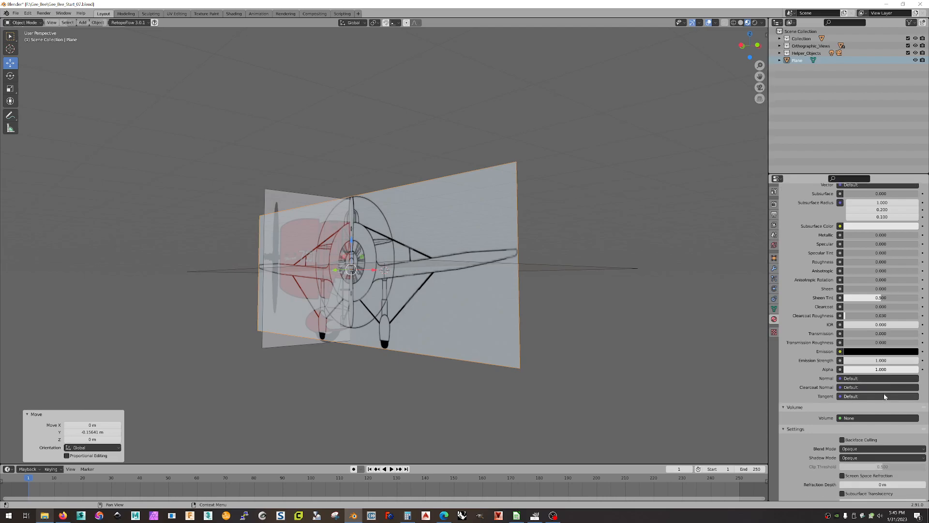
left_click(867, 369)
type("1.0")
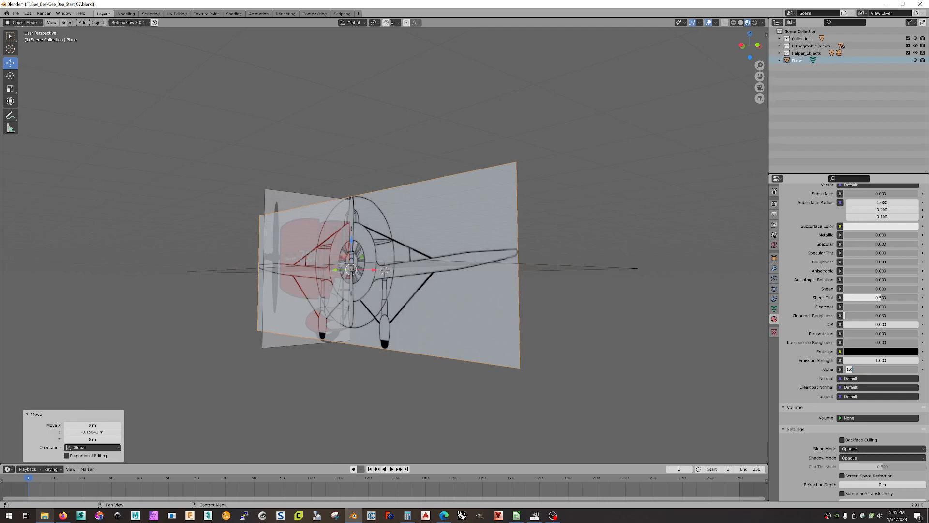
type("0.2")
key("Return")
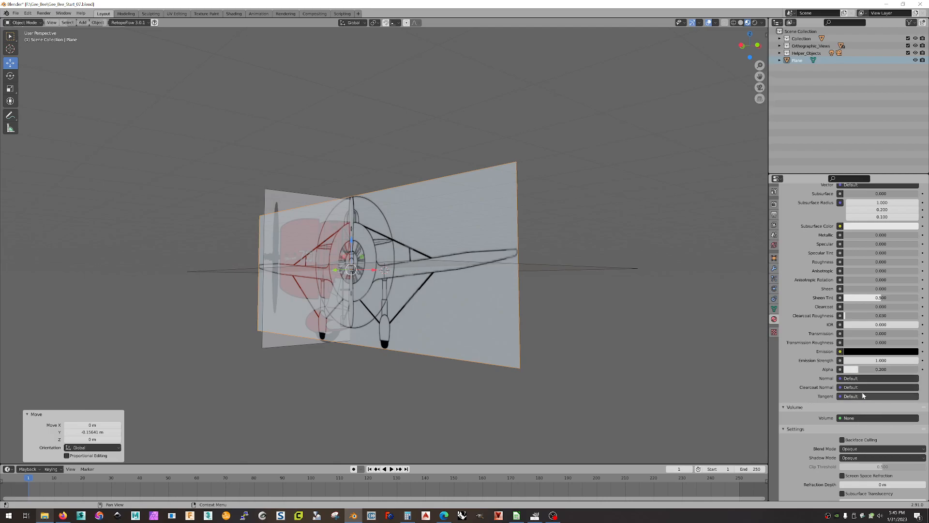
Switch the material's Blend Mode to Alpha Blend.
left_click(863, 448)
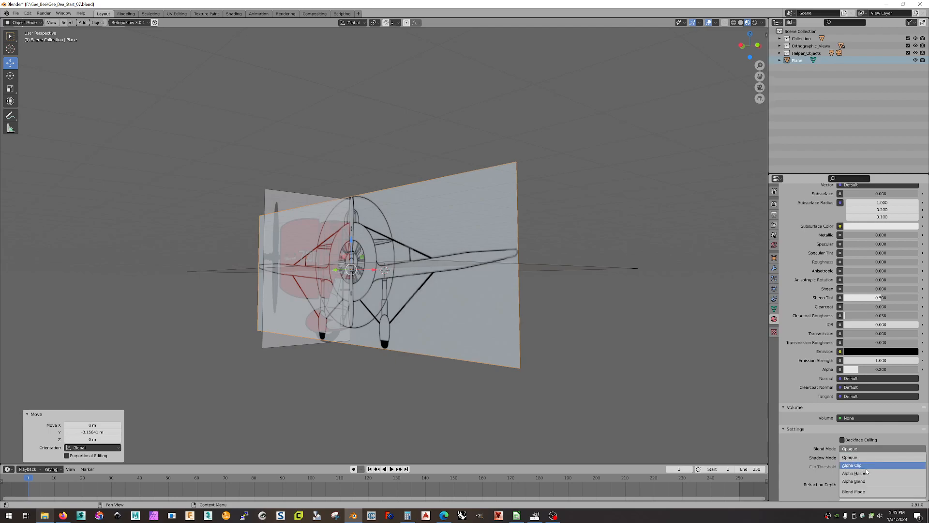
left_click(857, 481)
middle_click_drag(612, 322, 592, 297)
scroll(366, 237, "up", 4)
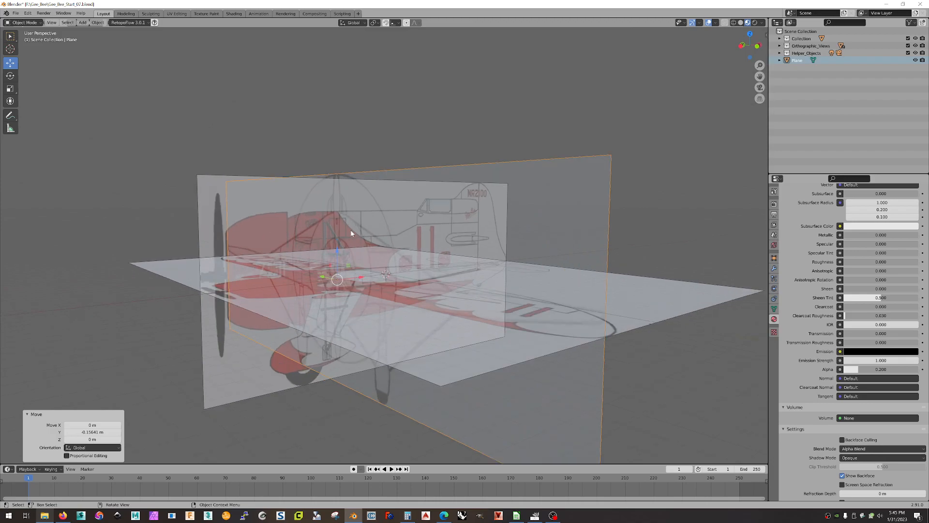
mouse_move(401, 289)
middle_mouse_down()
mouse_move(400, 274)
mouse_move(399, 285)
middle_mouse_up()
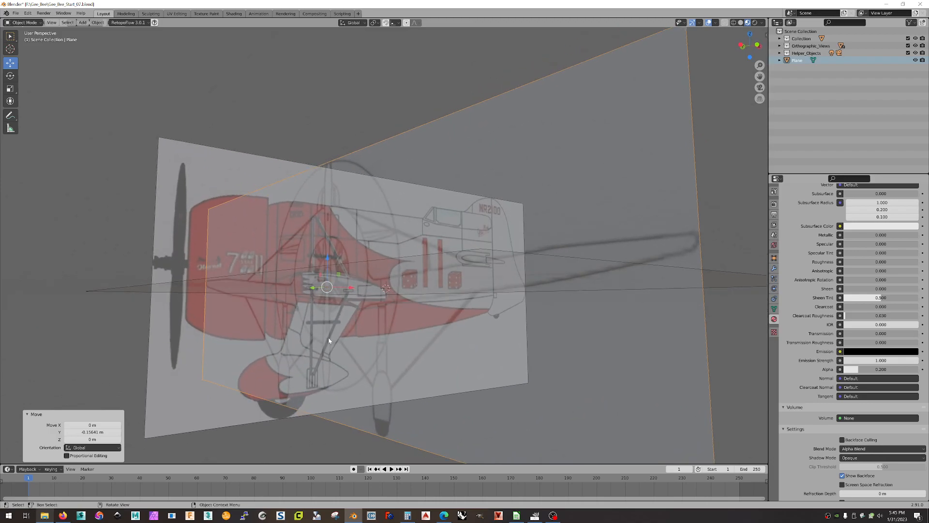
Shrink the front plane to 0.990 and raise it to 0.1503 m on Z.
middle_click_drag(346, 337, 305, 263)
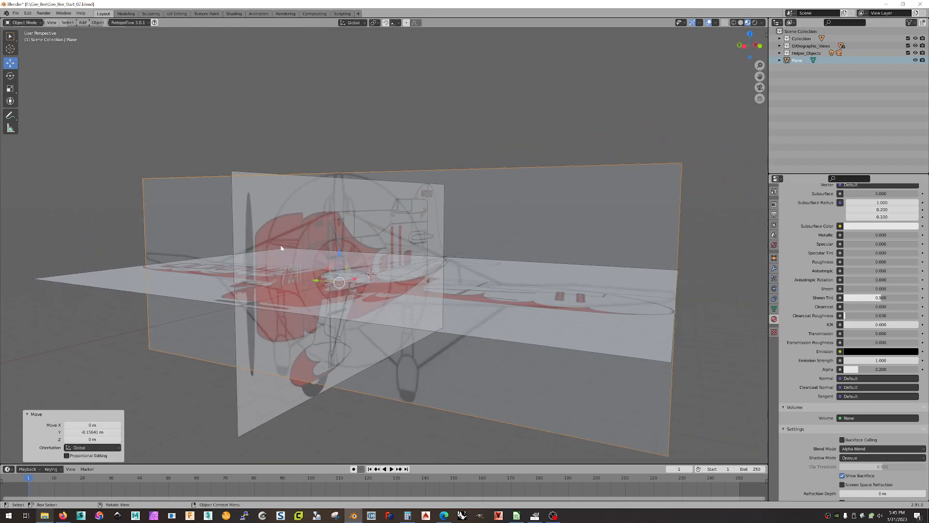
left_click(10, 88)
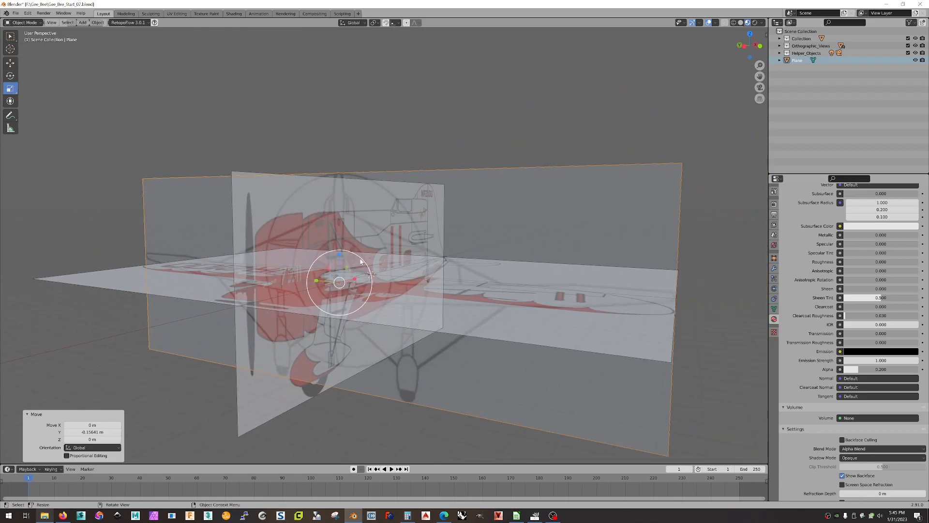
left_click_drag(361, 261, 369, 257)
middle_click_drag(502, 112, 484, 109)
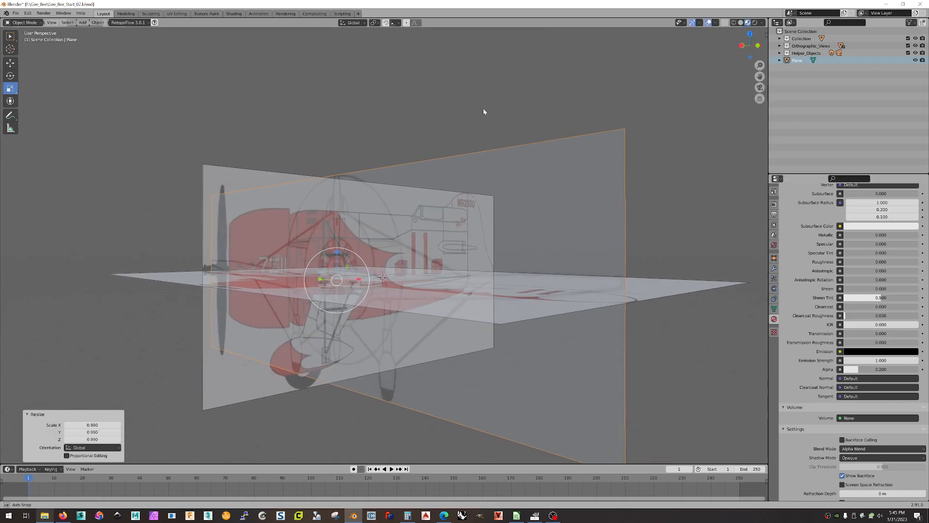
left_click(10, 63)
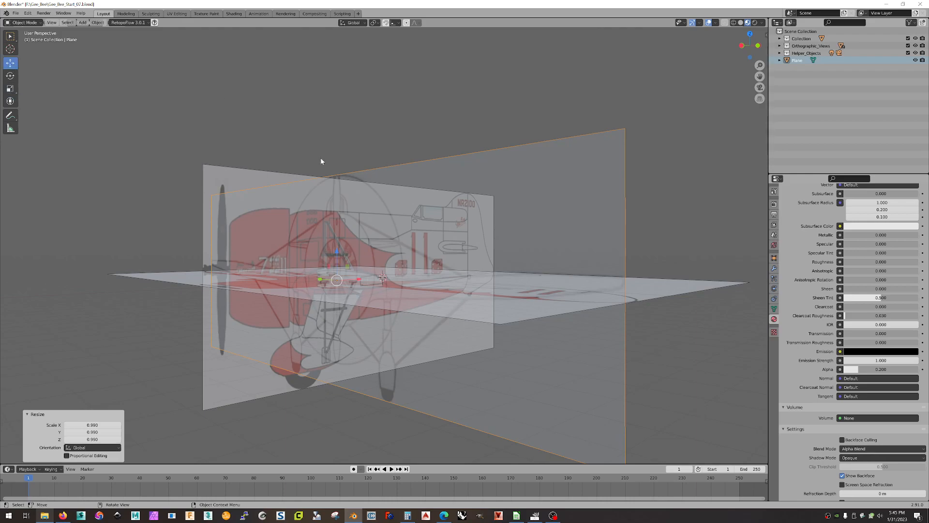
left_click_drag(335, 253, 339, 248)
middle_click_drag(338, 248, 426, 254)
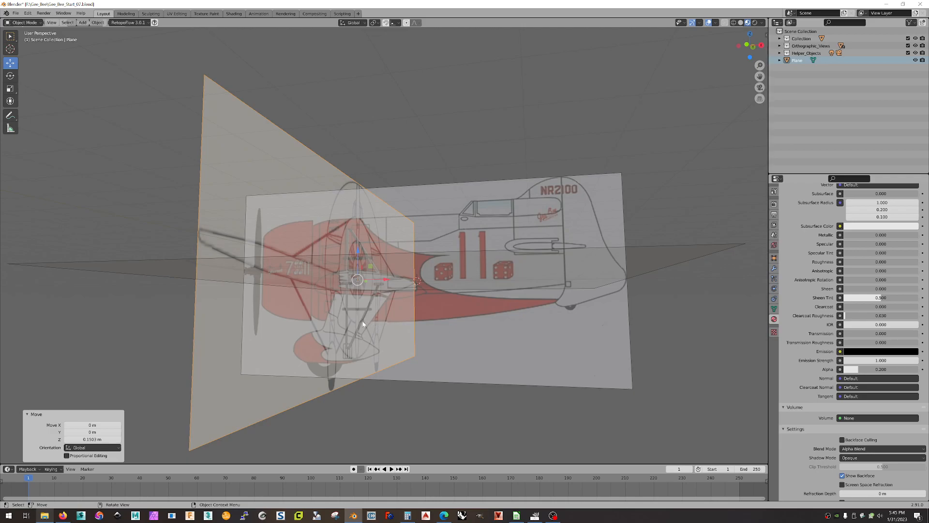
Shift the front plane 0.42568 m along X and deselect it.
middle_click_drag(434, 231, 491, 193)
scroll(521, 144, "down", 3)
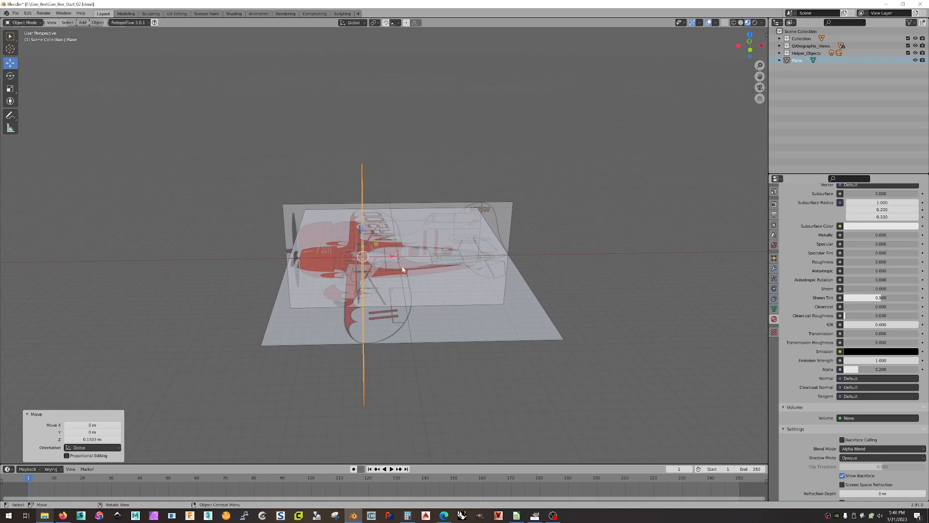
left_click_drag(393, 256, 395, 256)
left_click_drag(396, 256, 396, 257)
middle_click_drag(190, 180, 275, 166)
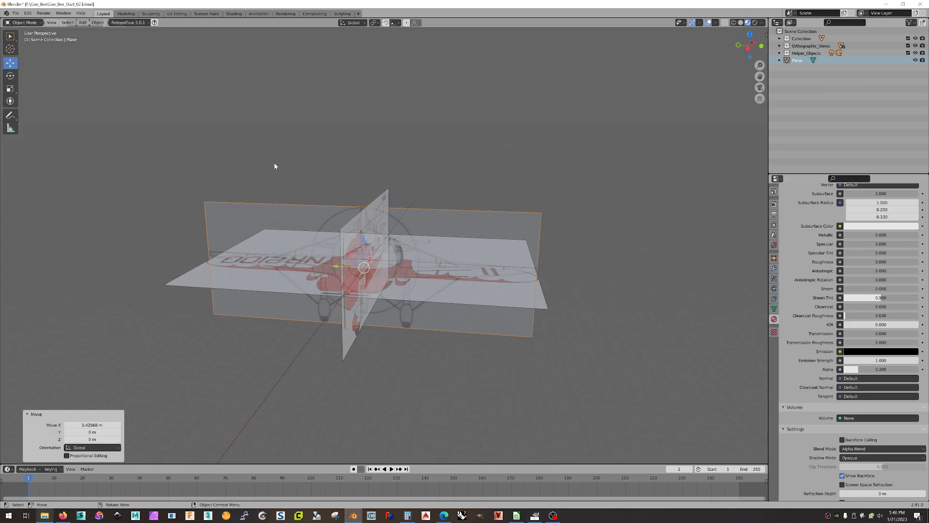
left_click(440, 158)
mouse_move(450, 164)
middle_mouse_down()
mouse_move(485, 158)
mouse_move(451, 167)
mouse_move(421, 166)
mouse_move(474, 162)
mouse_move(469, 153)
mouse_move(418, 158)
mouse_move(432, 163)
middle_mouse_up()
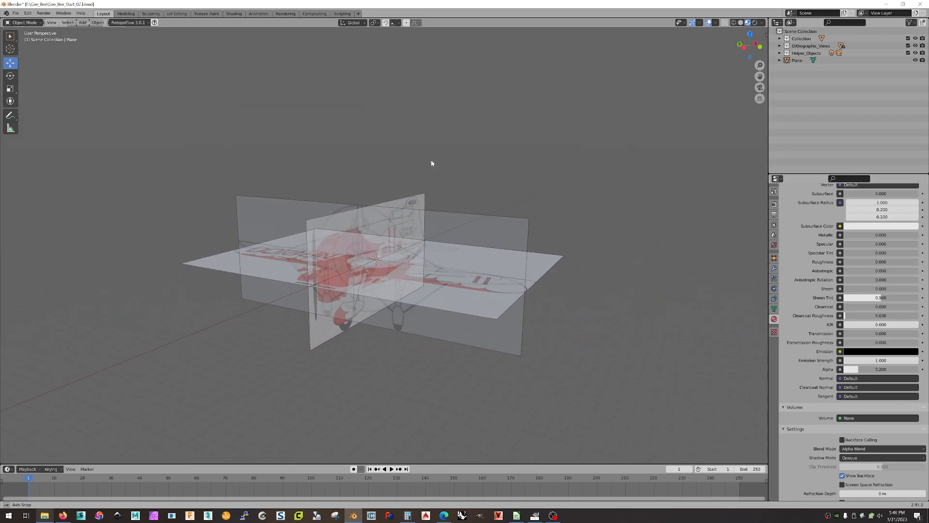
Rename the Plane to 'Front_View' and drag it into Orthographic_Views.
left_click(799, 60)
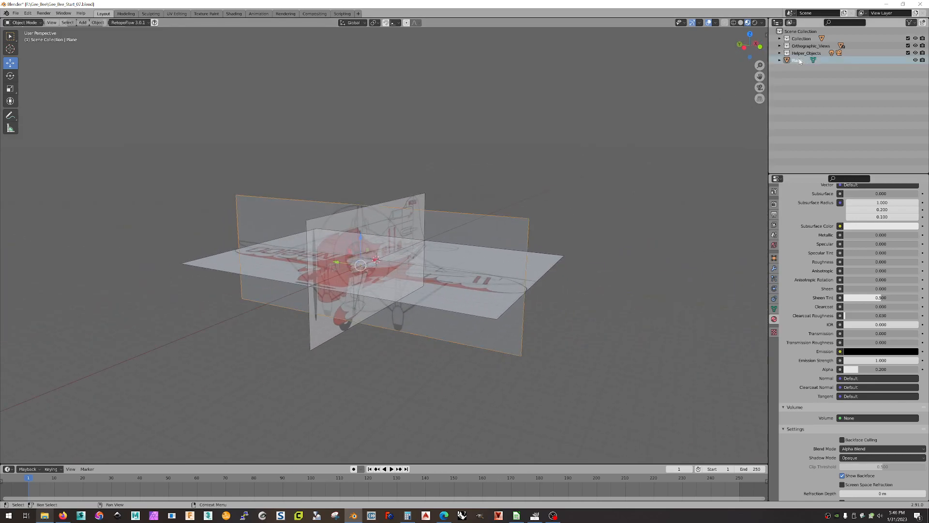
double_click(800, 60)
type("Fro")
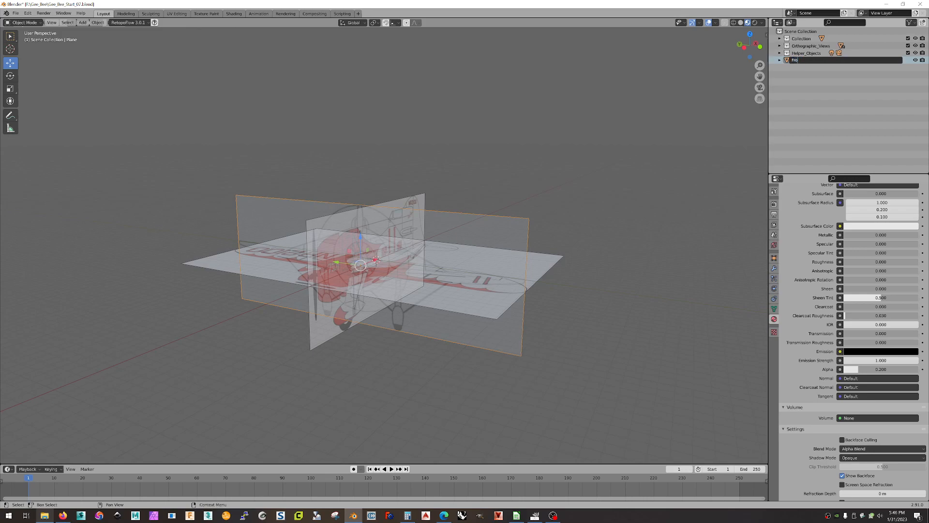
type("nt_View")
key("Return")
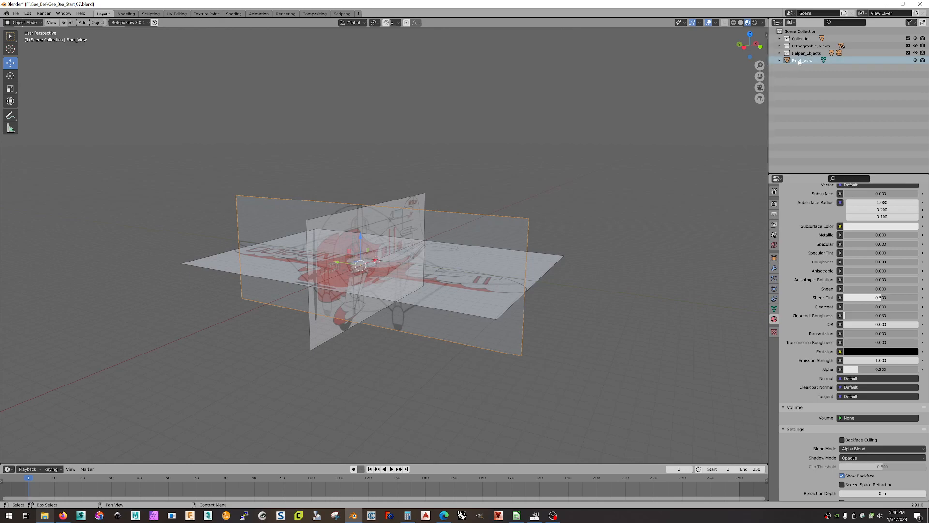
left_click_drag(803, 55, 804, 46)
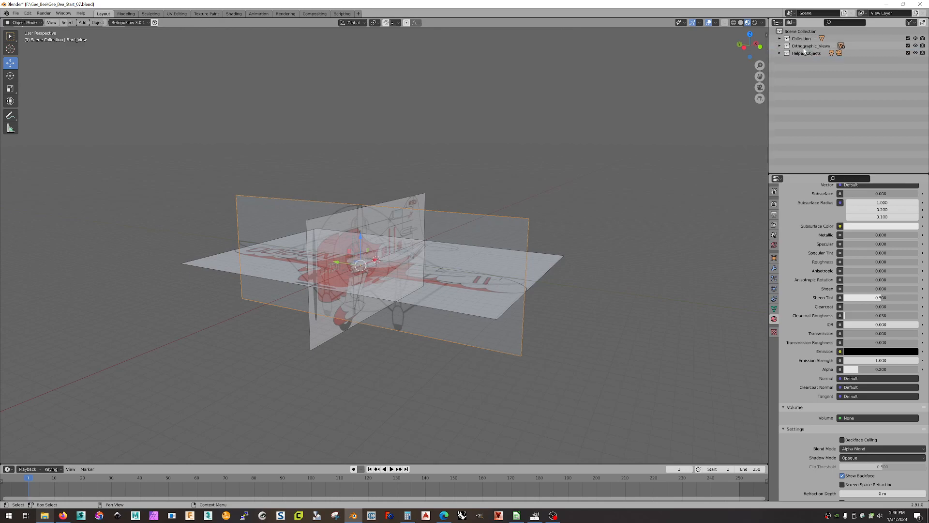
Expand Orthographic_Views, toggle its and Front_View's visibility to check, then select Front_View.
left_click(915, 46)
left_click(915, 46)
left_click(779, 46)
left_click(915, 52)
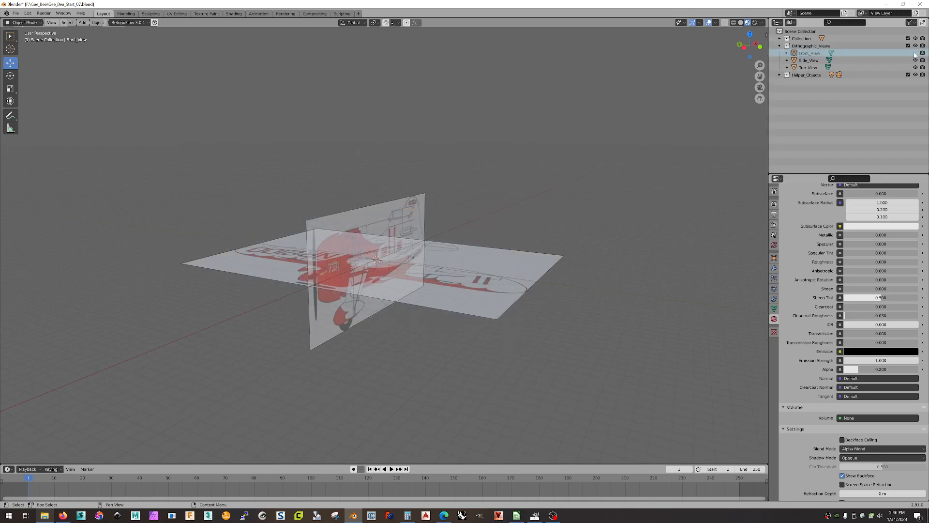
left_click(915, 53)
middle_click_drag(658, 129, 582, 155)
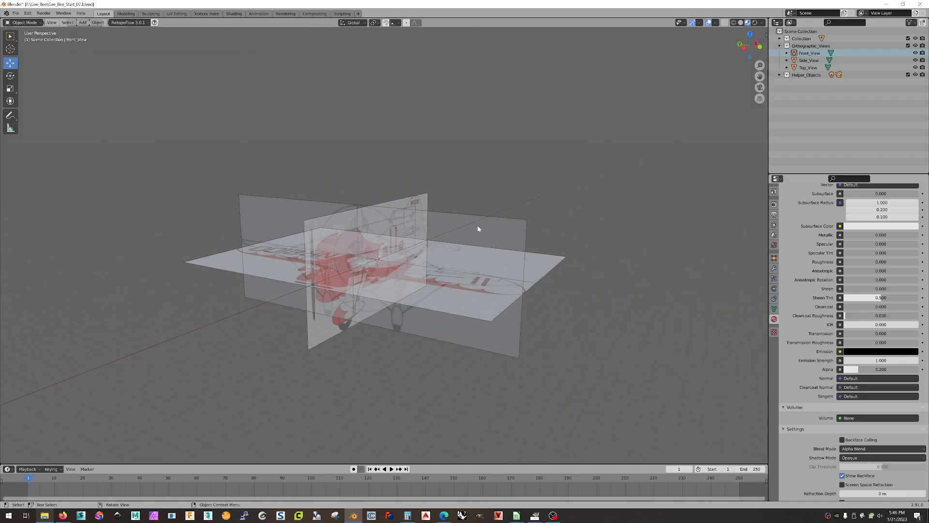
left_click(498, 230)
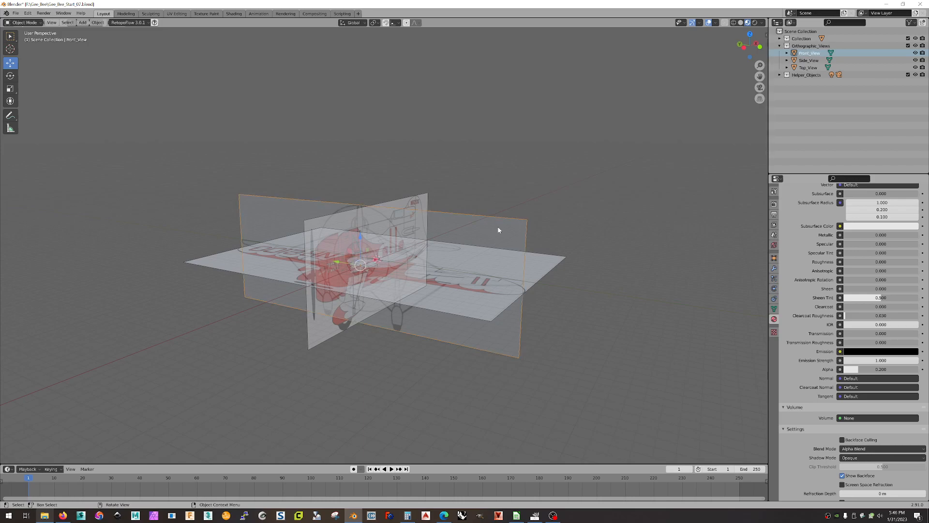
mouse_move(577, 212)
middle_mouse_down()
mouse_move(594, 211)
mouse_move(585, 210)
middle_mouse_up()
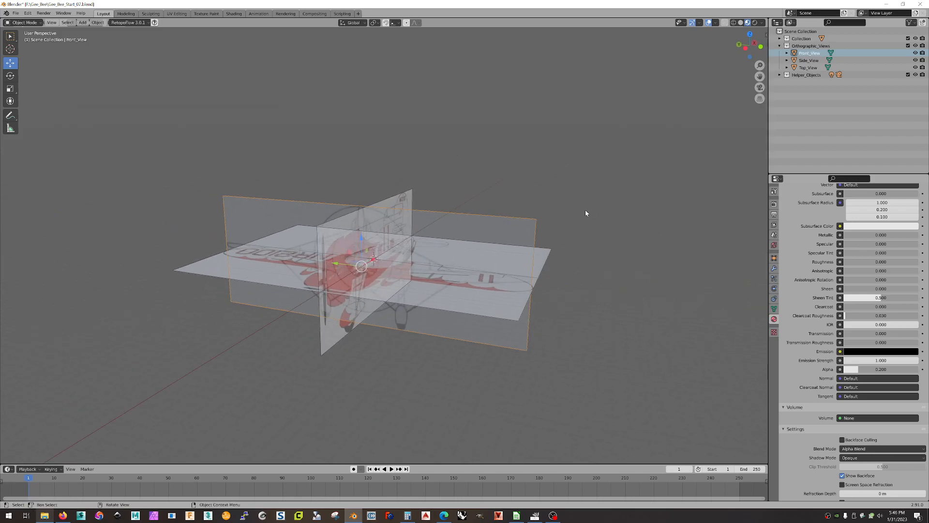
Delete the Front_View plane, check the remaining planes, and bring up the File menu.
key("Delete")
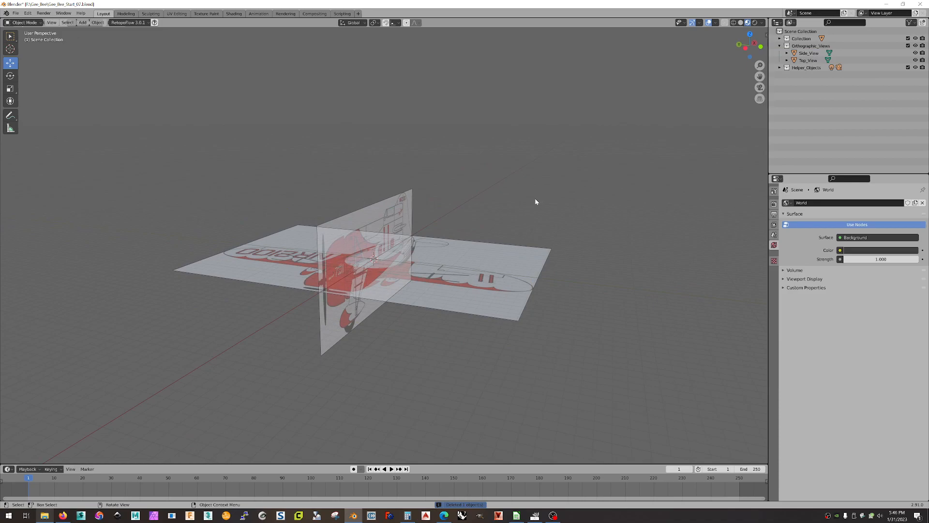
mouse_move(530, 215)
middle_mouse_down()
mouse_move(512, 228)
mouse_move(521, 219)
middle_mouse_up()
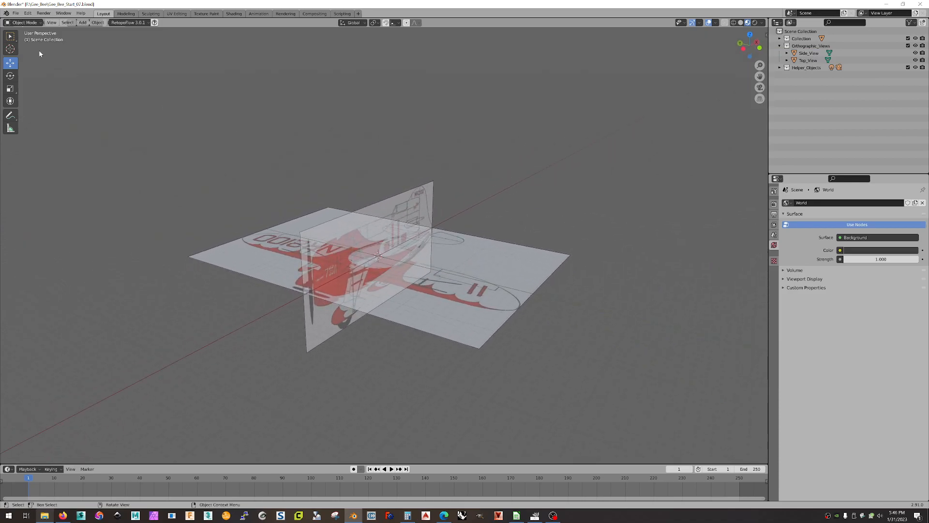
left_click(16, 13)
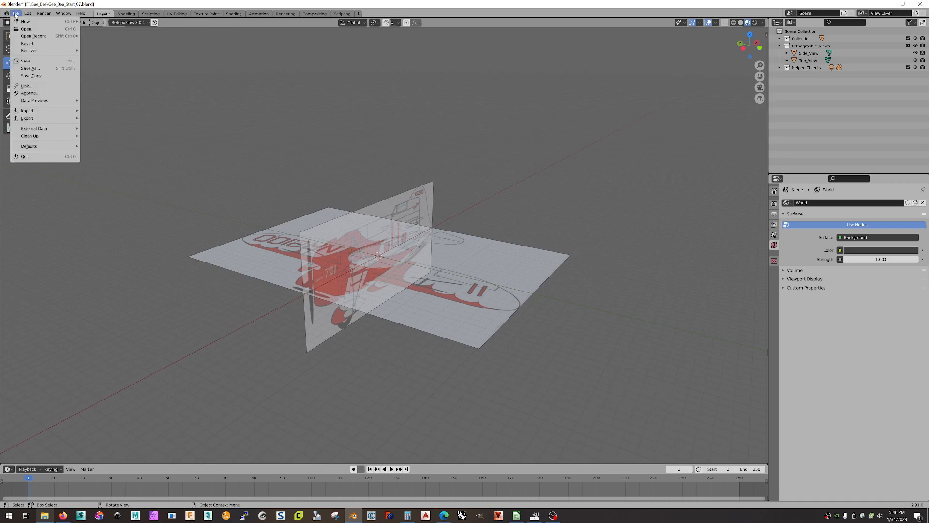
mouse_move(41, 114)
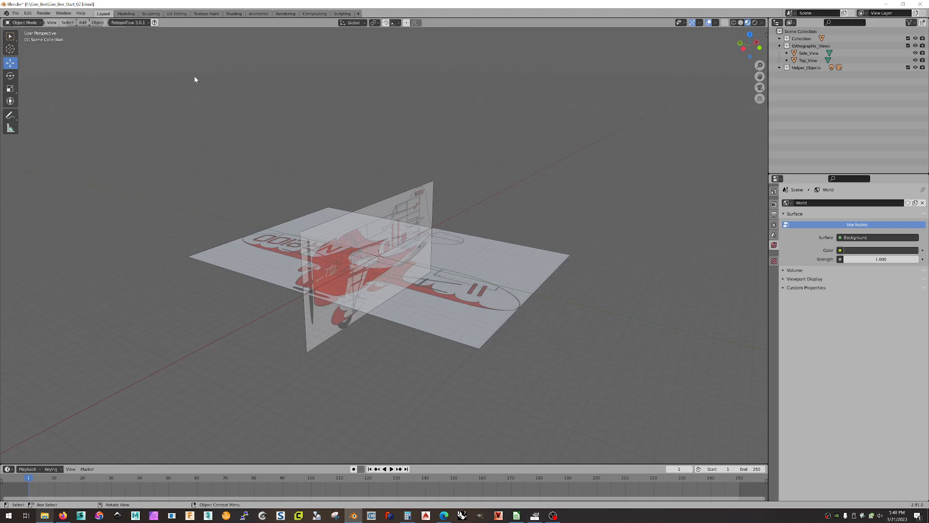
Append the Front_View object from F:\Gee_Bee\Front\Front_View_01.blend\Object.
left_click(15, 14)
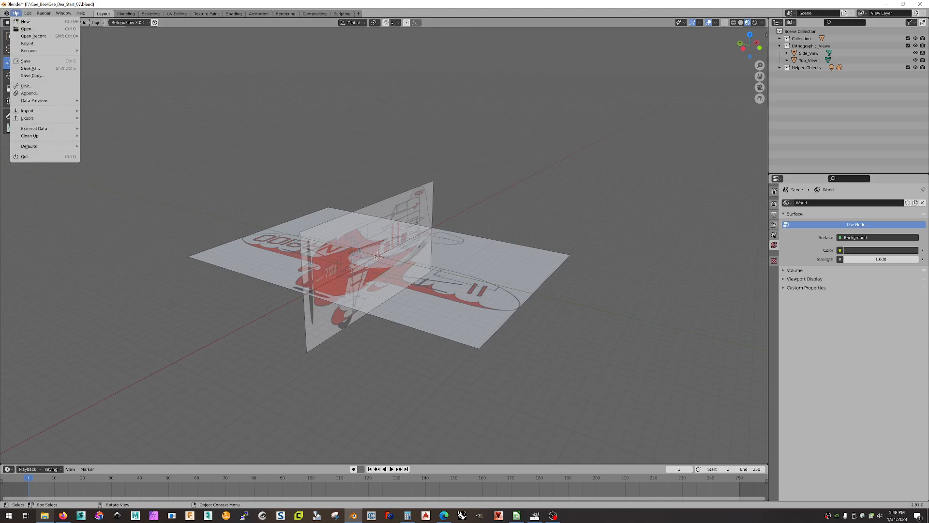
left_click(39, 93)
left_click_drag(515, 156, 523, 124)
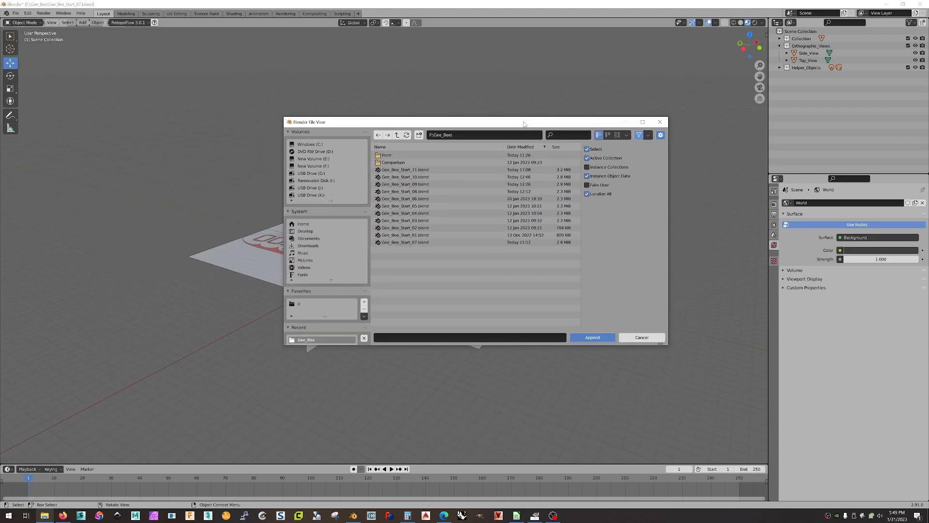
left_click(387, 155)
left_click(394, 155)
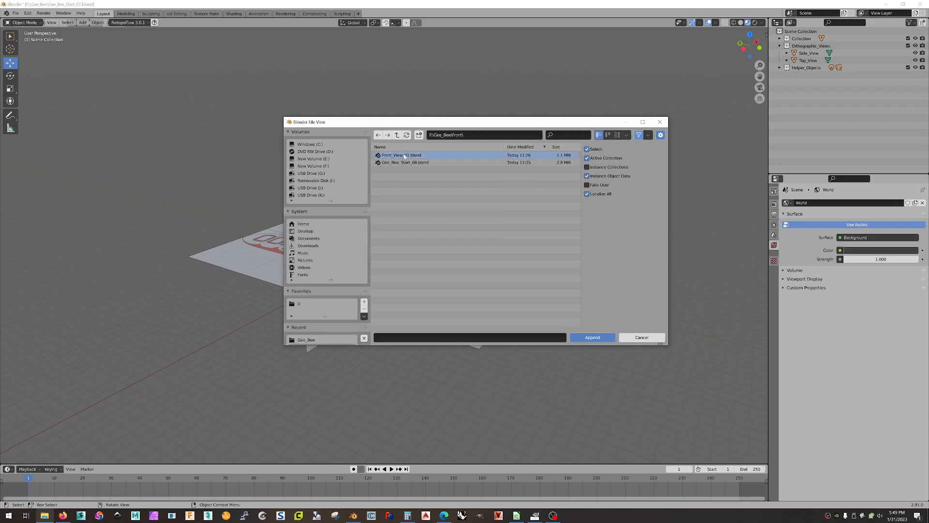
double_click(438, 156)
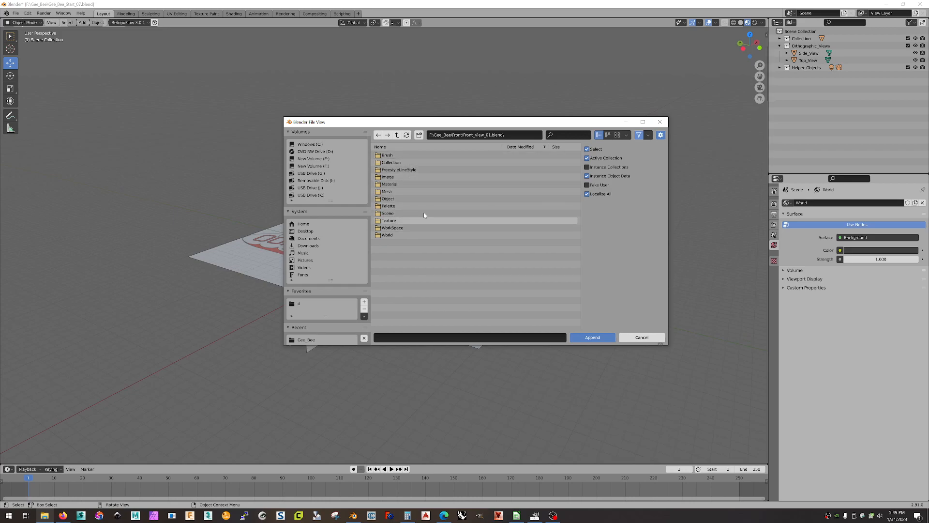
left_click(397, 163)
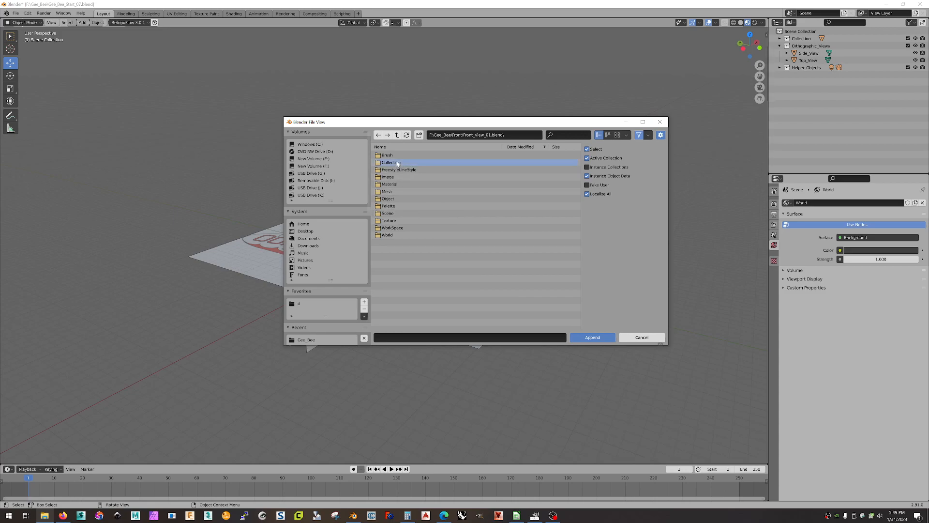
double_click(377, 162)
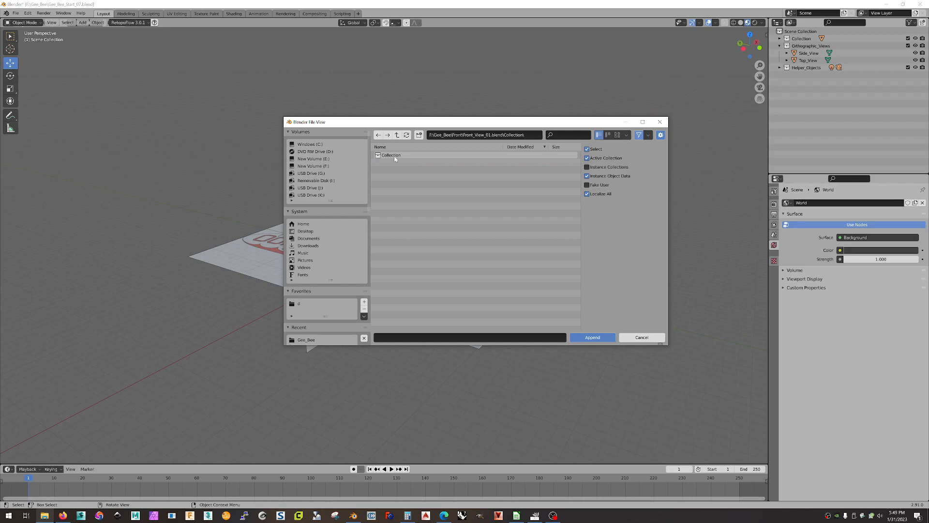
left_click(397, 135)
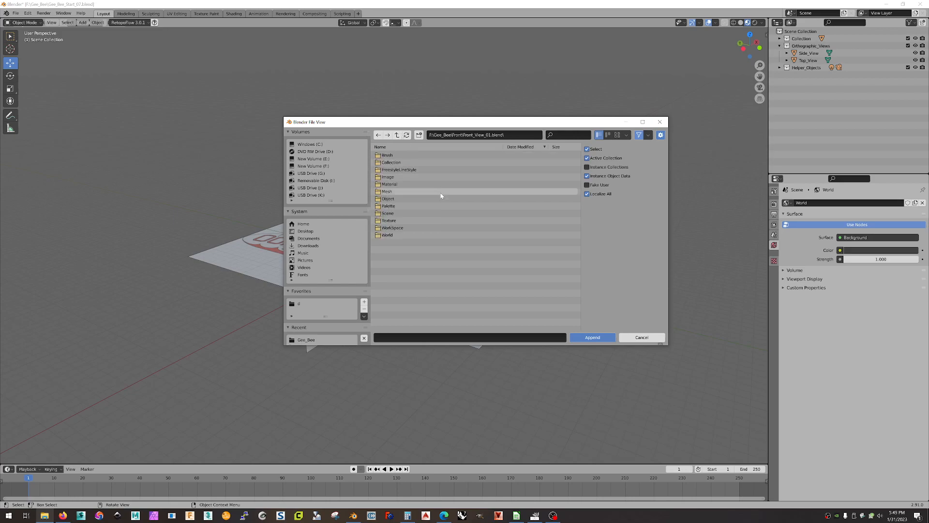
double_click(423, 199)
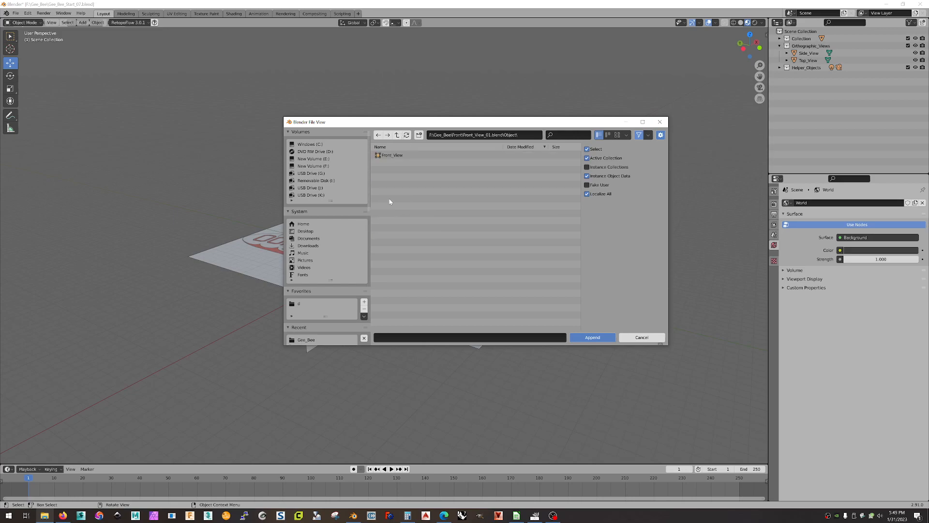
left_click(391, 155)
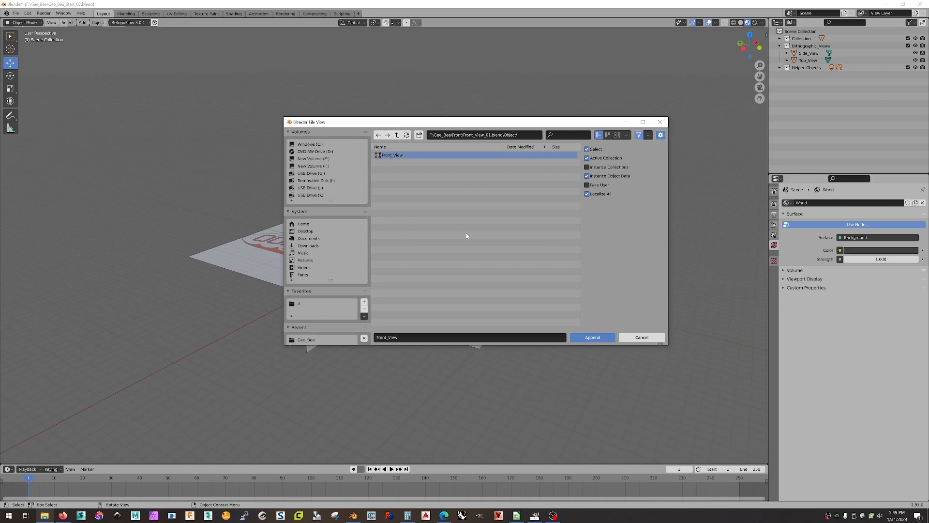
left_click(600, 340)
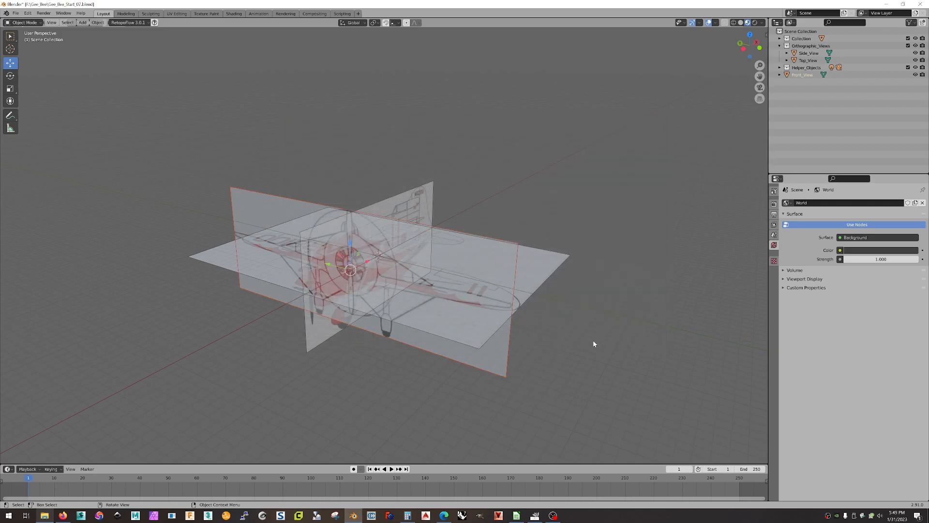
Slide the Front_View plane -0.15232 m along X to line up with the other blueprints.
middle_click_drag(589, 345, 538, 357)
key("g")
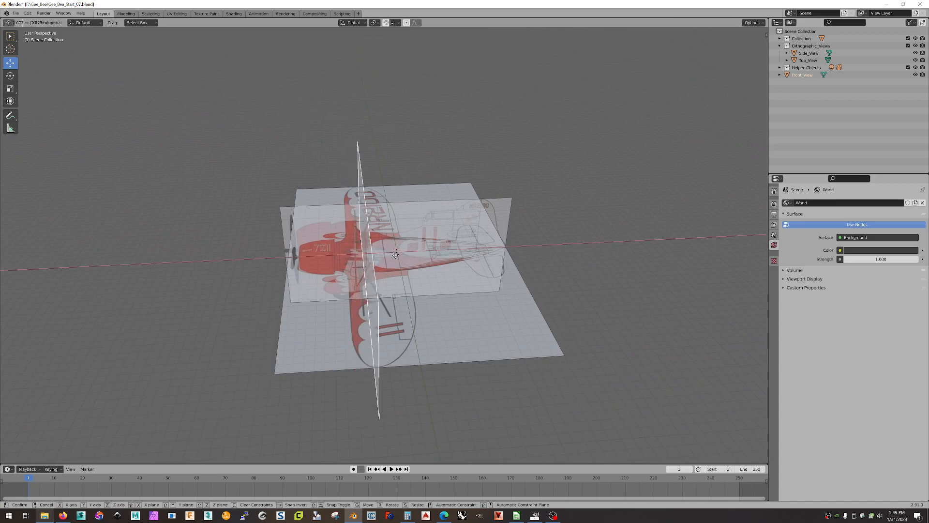
left_click_drag(396, 255, 398, 254)
middle_click_drag(426, 296, 417, 304)
key("g")
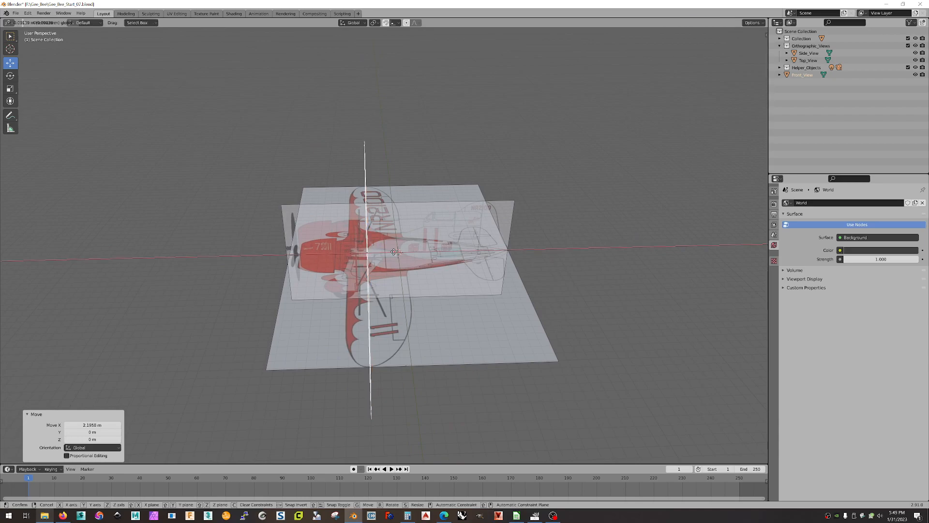
left_click(393, 252)
middle_click_drag(393, 252, 580, 348)
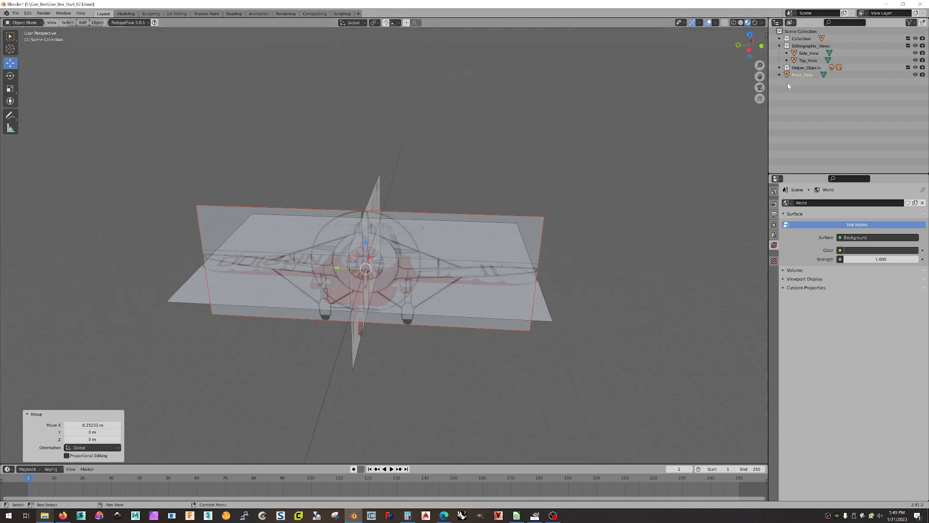
Move Front_View into the Orthographic_Views collection and check the alignment.
left_click_drag(804, 76, 811, 45)
middle_click_drag(747, 84, 655, 190)
middle_click_drag(558, 175, 561, 201)
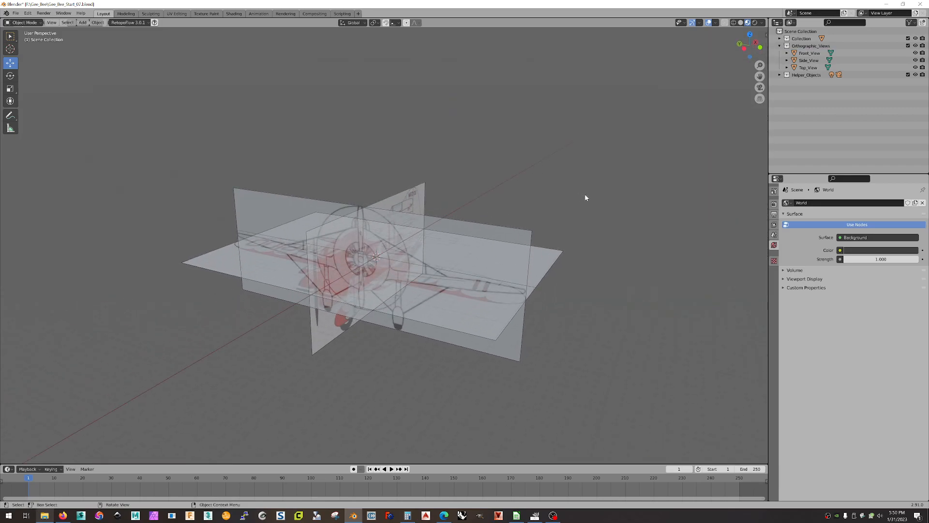